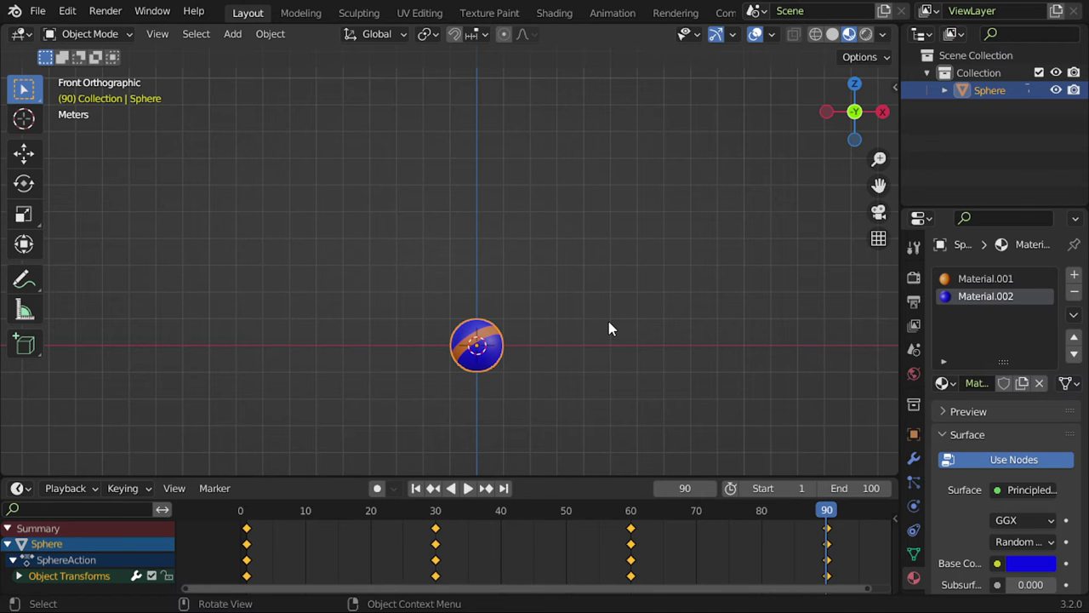
Step: Enlarge the timeline slightly, then play and scrub through the sphere animation
drag(565, 476, 565, 469)
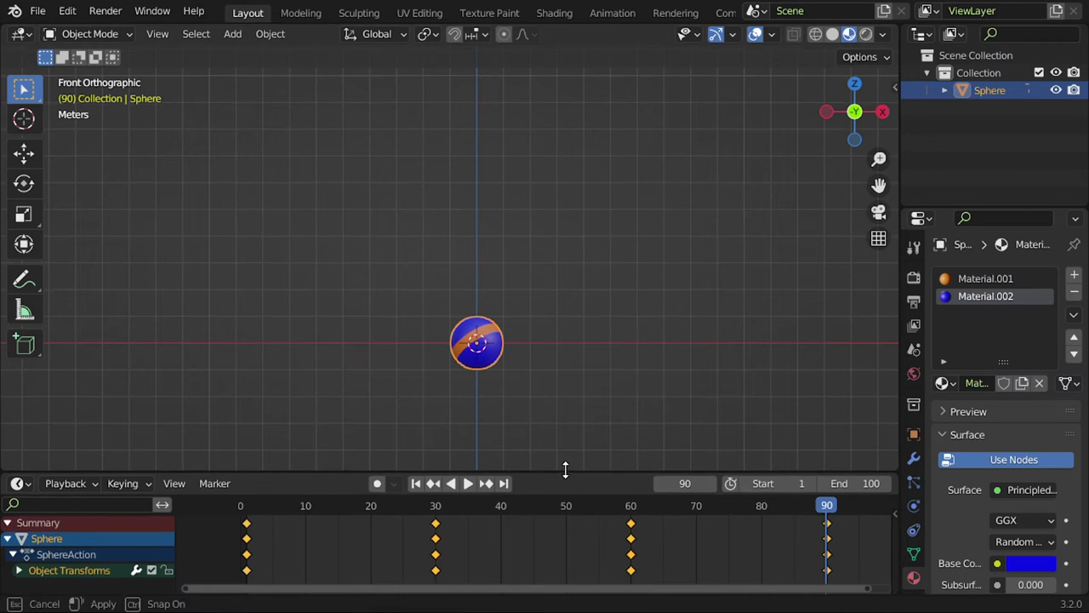
click(467, 482)
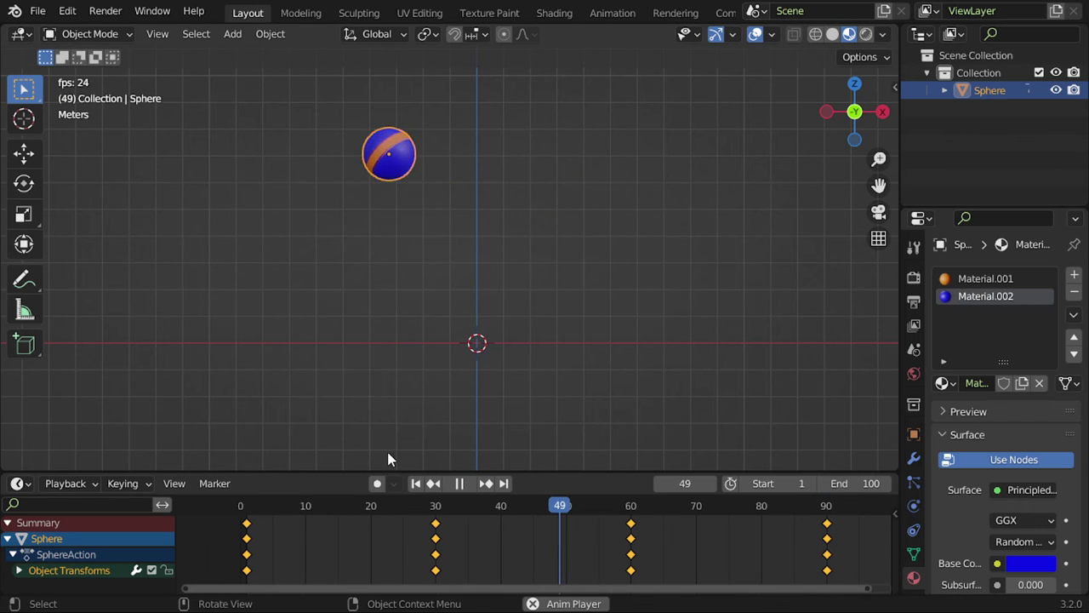
key(space)
drag(602, 520, 886, 528)
Step: Set the scene's End frame to 90
click(867, 483)
text(90)
key(Return)
Step: Set the range end to frame 80 from the playhead, after briefly trying 93
mouse_move(873, 503)
mouse_down()
mouse_move(861, 514)
mouse_move(834, 506)
mouse_up()
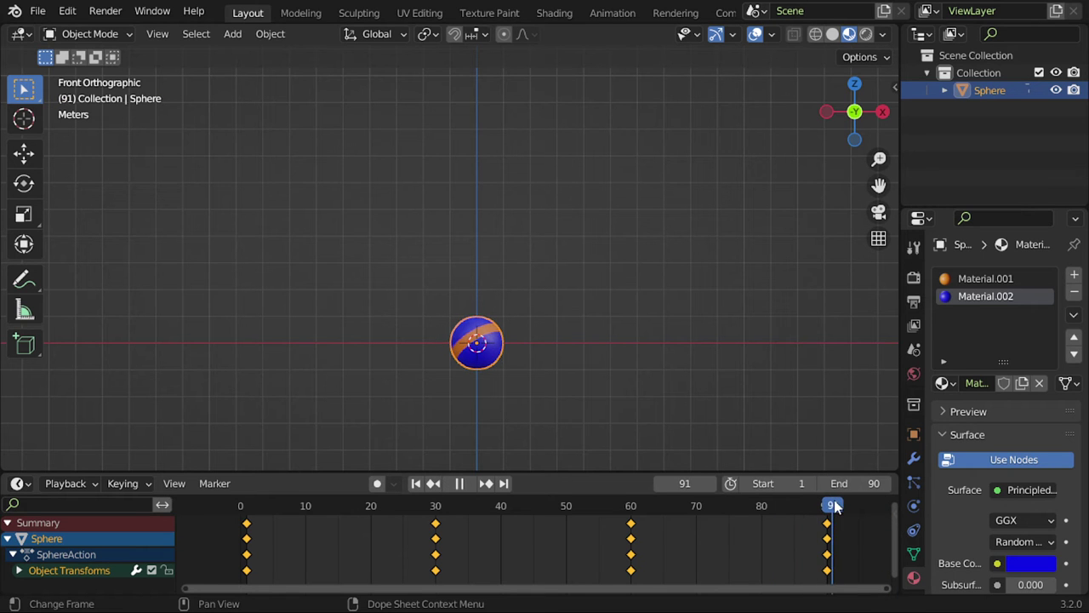
drag(834, 506, 846, 509)
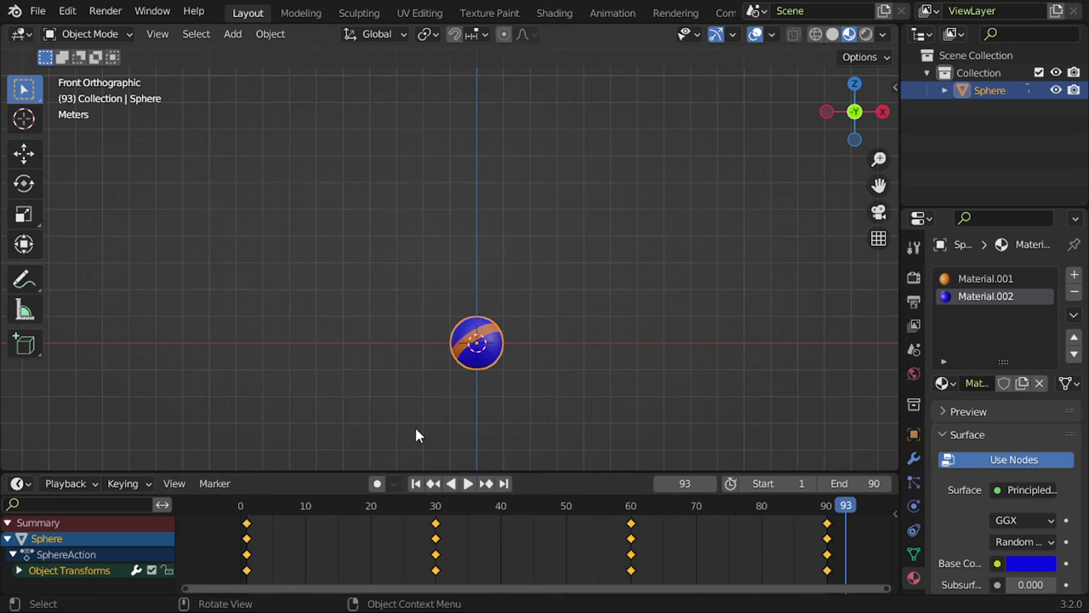
click(85, 483)
click(162, 449)
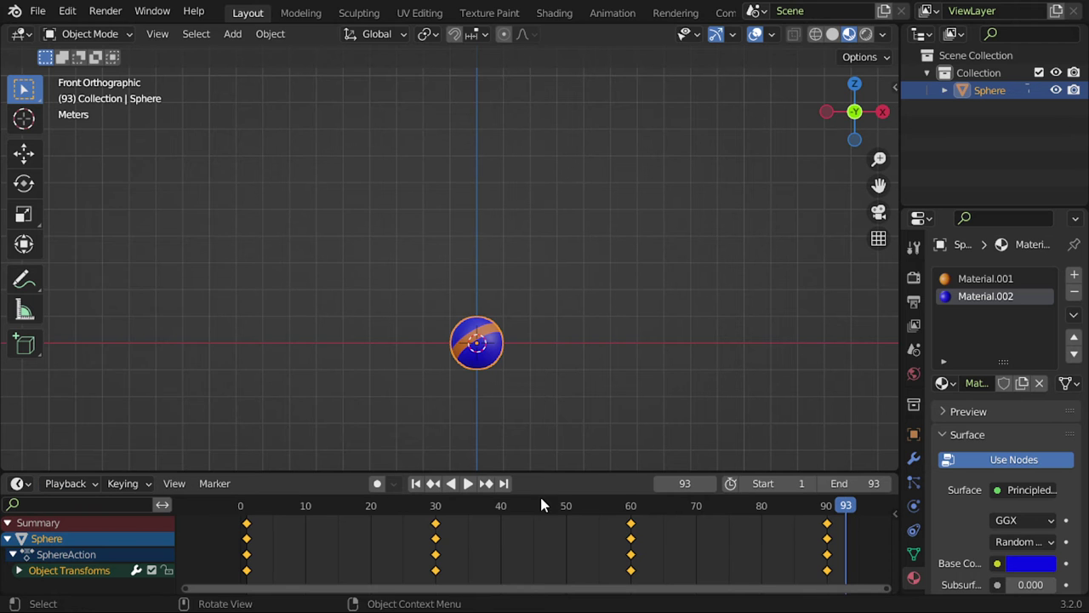
drag(838, 505, 760, 505)
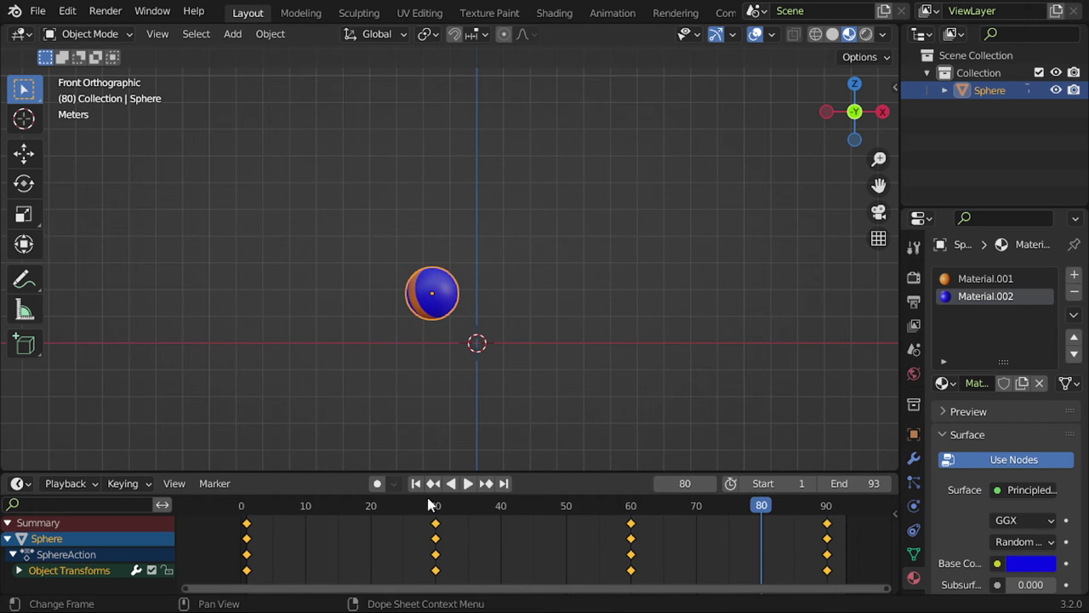
click(86, 482)
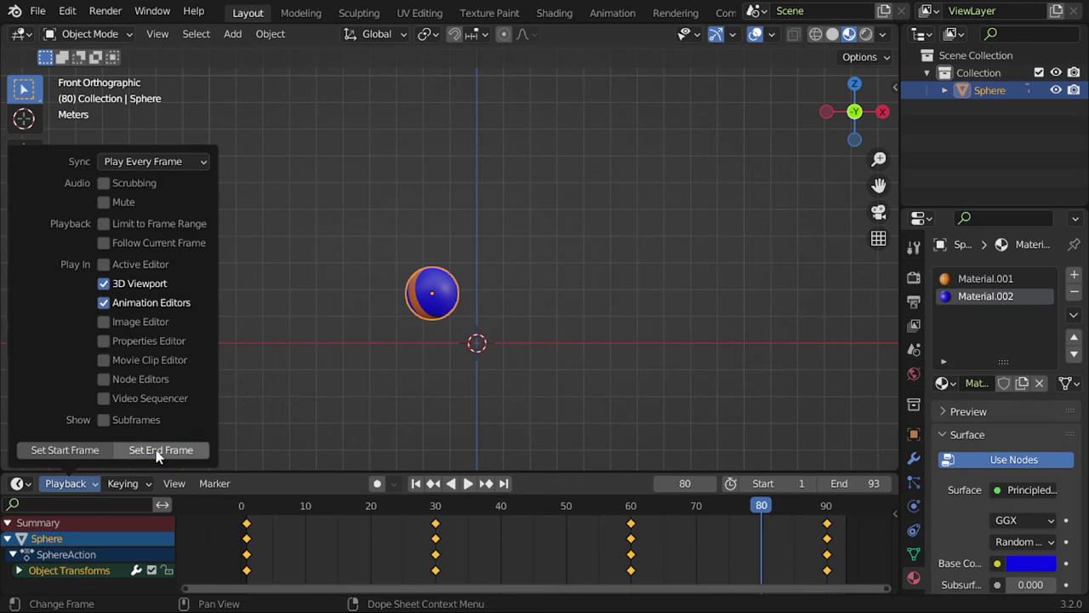
click(158, 451)
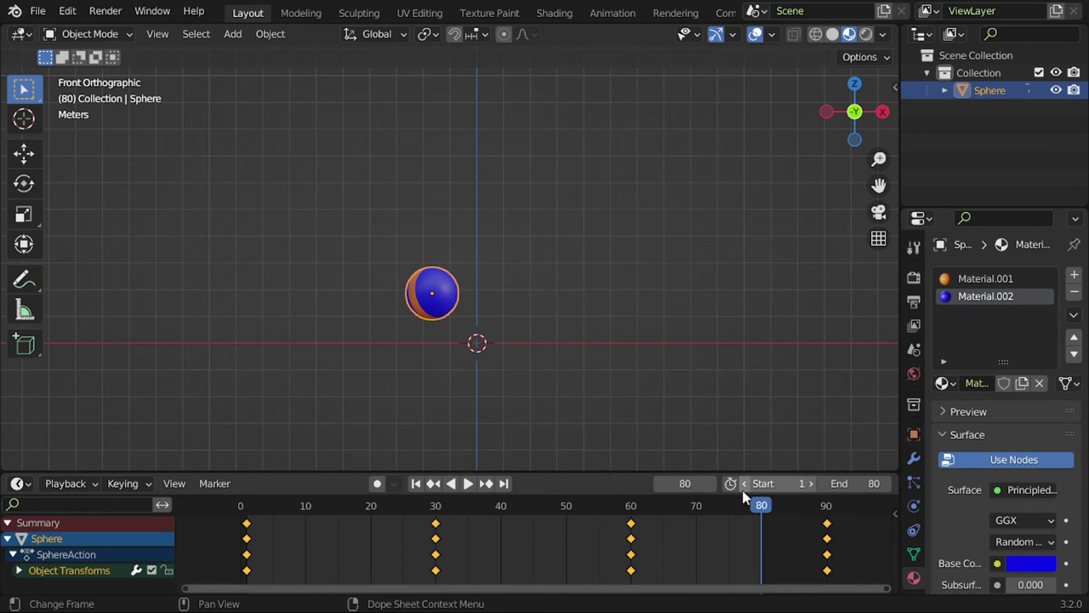
Step: Set the range start to frame 5 from the playhead, after briefly trying 11
key(space)
click(247, 508)
key(space)
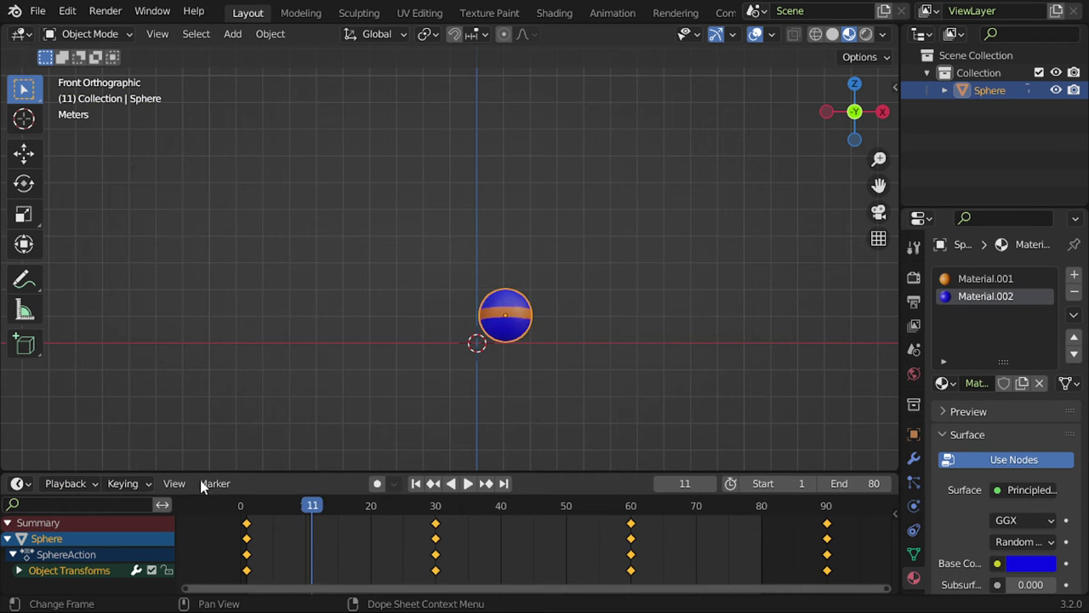
click(66, 482)
click(61, 450)
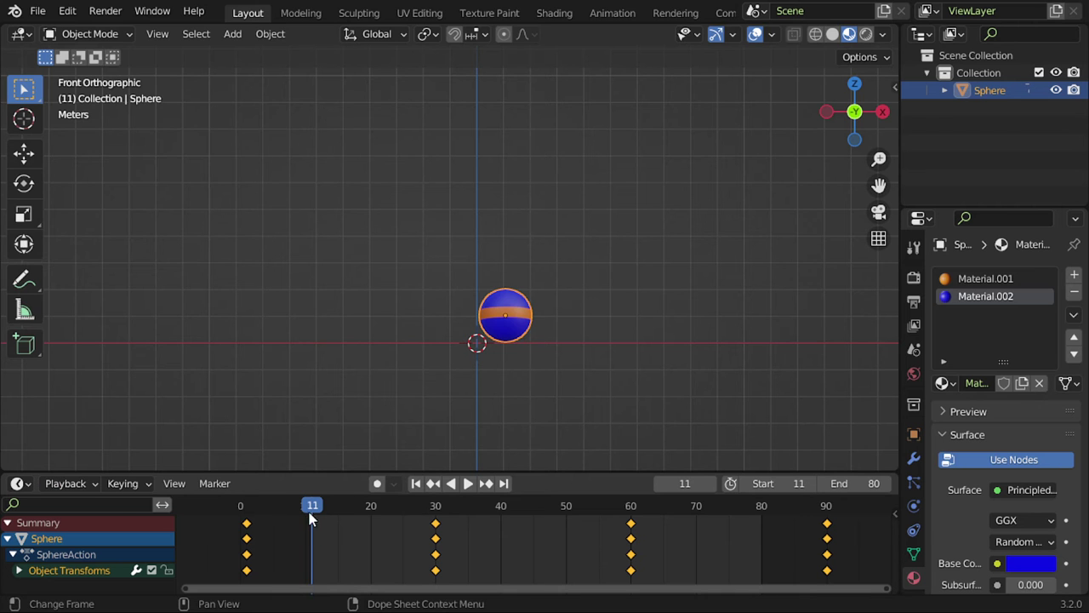
click(273, 511)
click(90, 483)
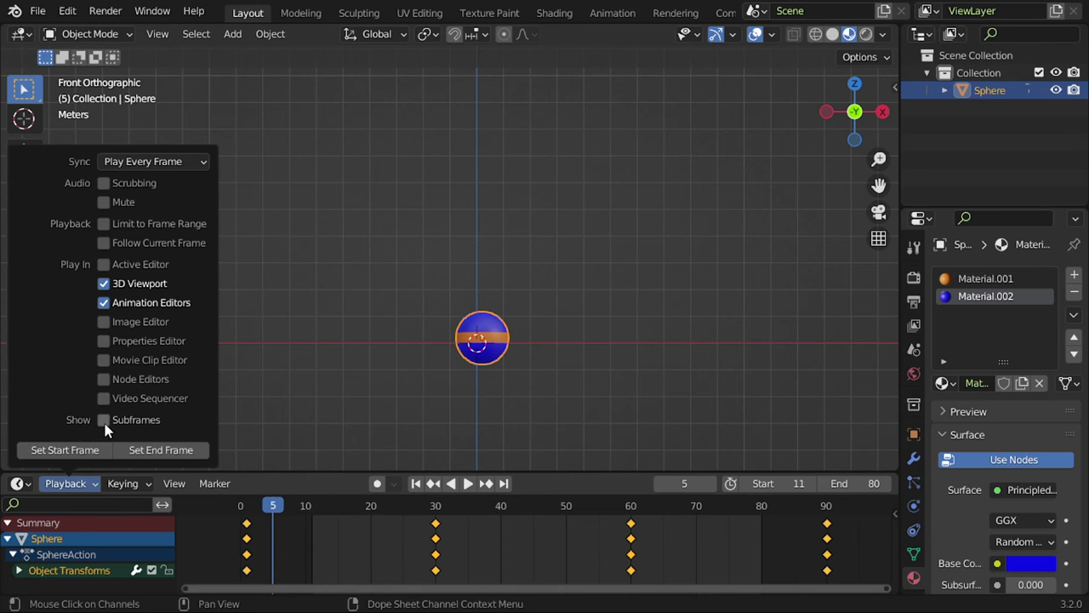
click(64, 453)
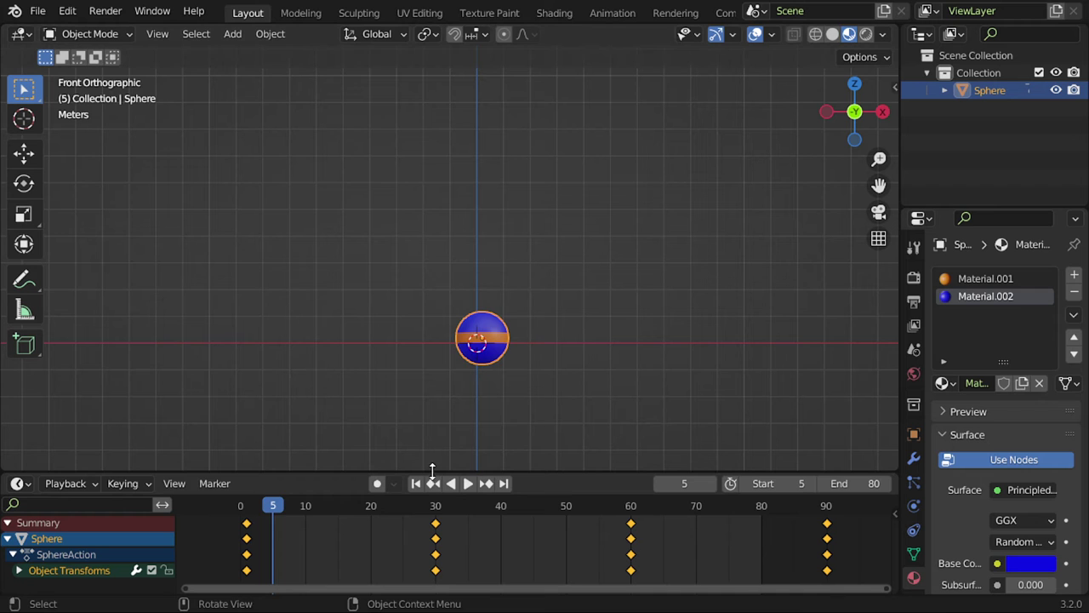
Step: Play the animation within the new 5–80 range
click(467, 482)
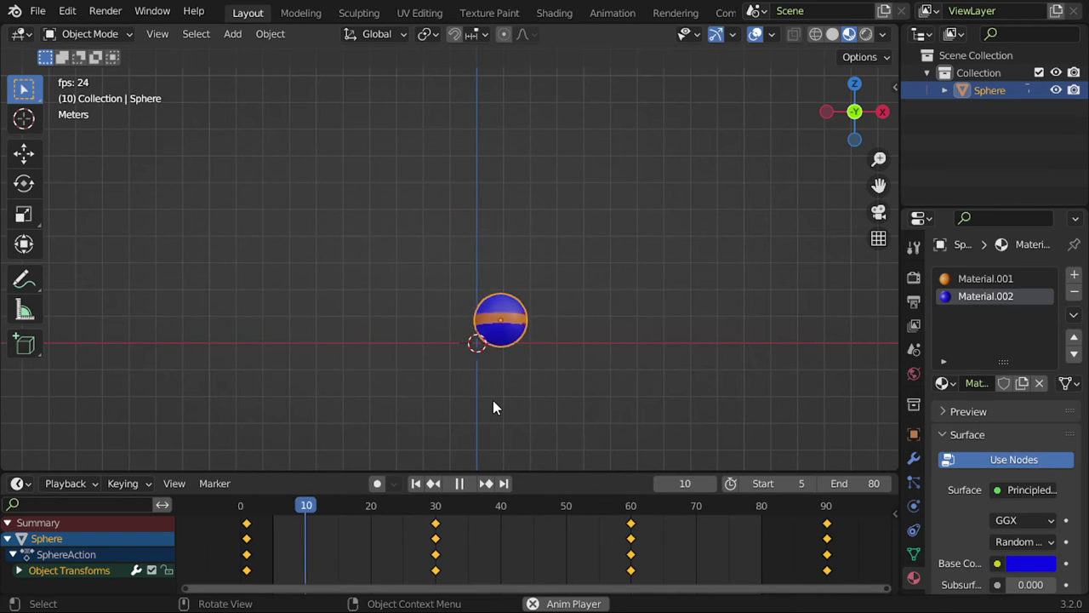
key(Escape)
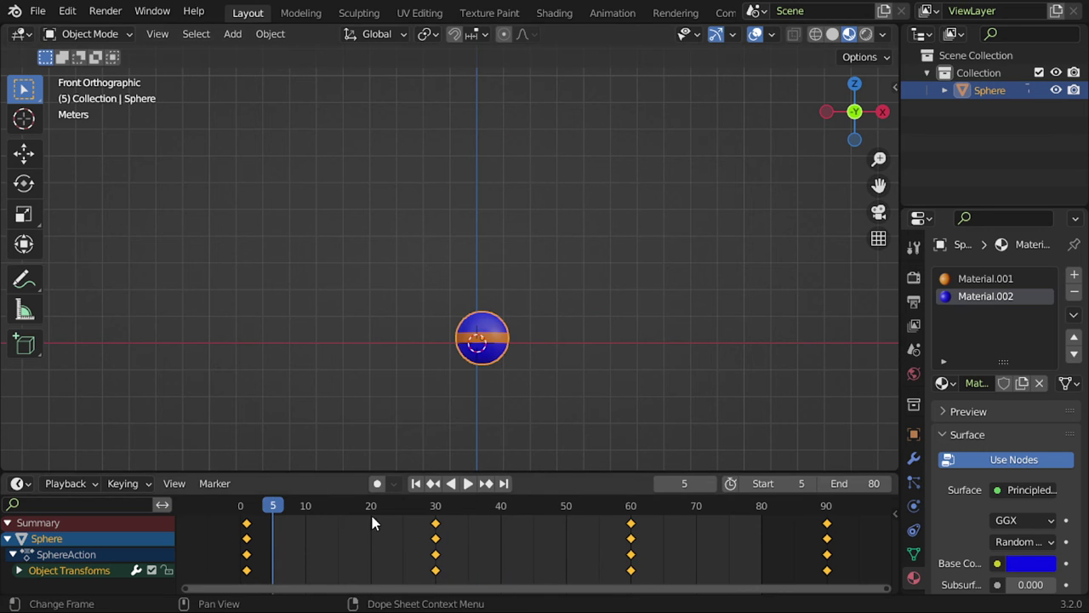
click(79, 483)
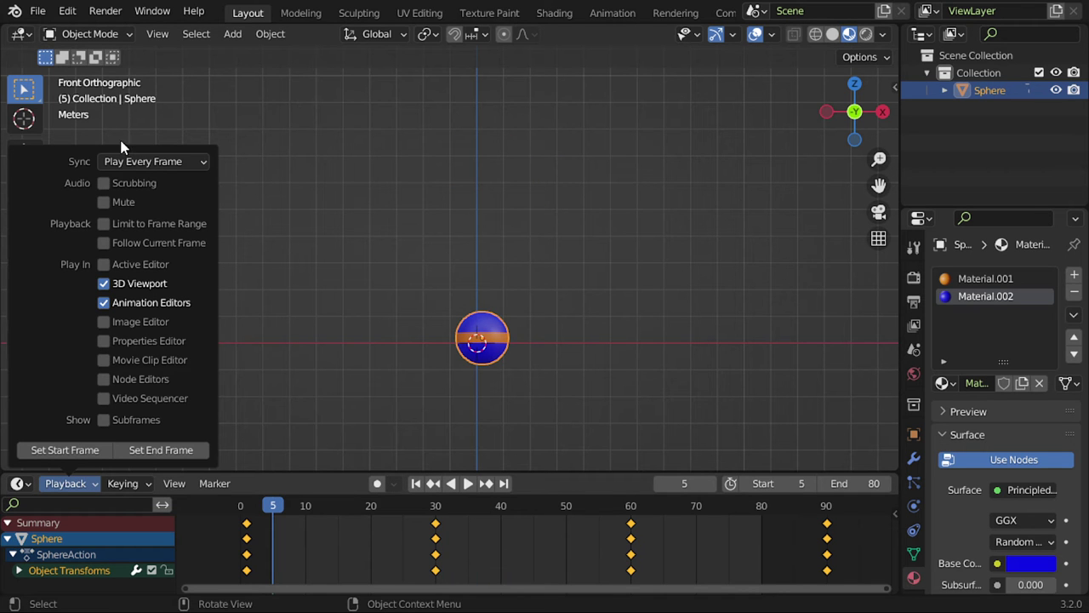
Step: Enable Audio Scrubbing in the Playback options, leaving sync at Play Every Frame
click(132, 161)
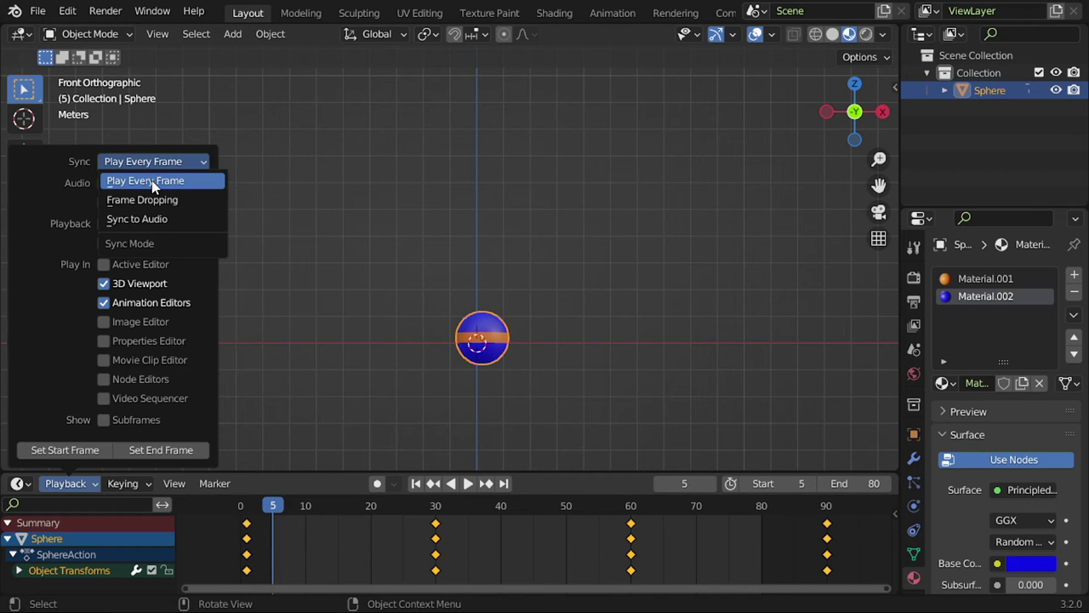
click(200, 223)
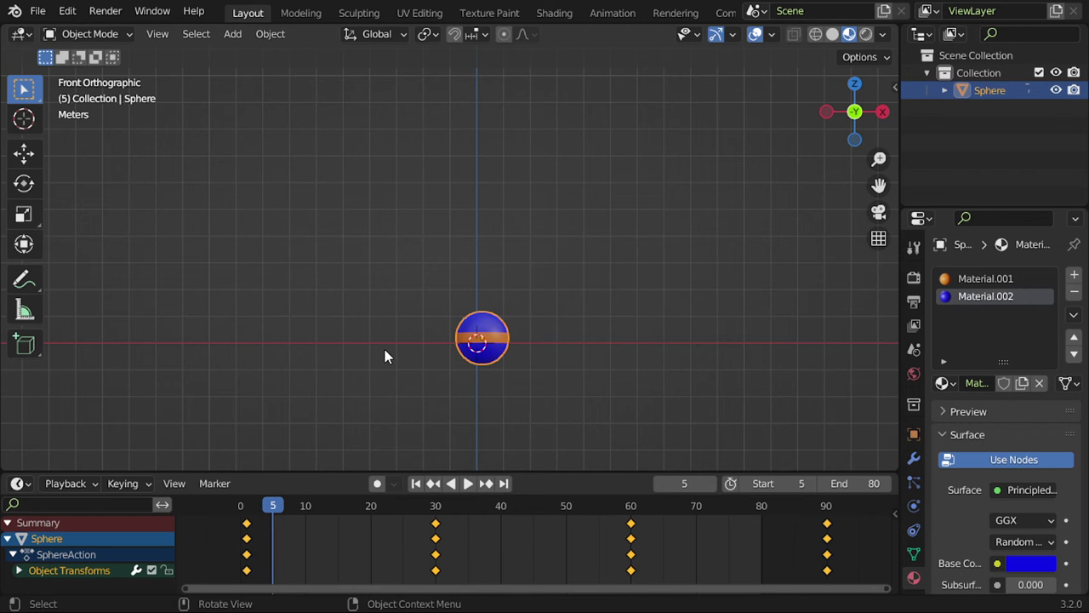
click(84, 483)
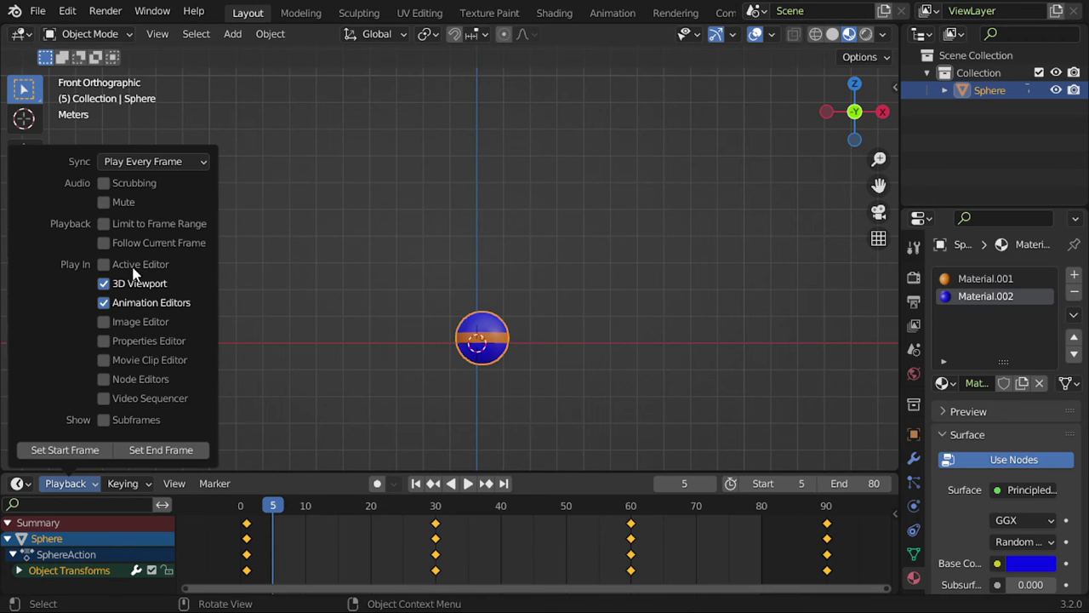
click(167, 169)
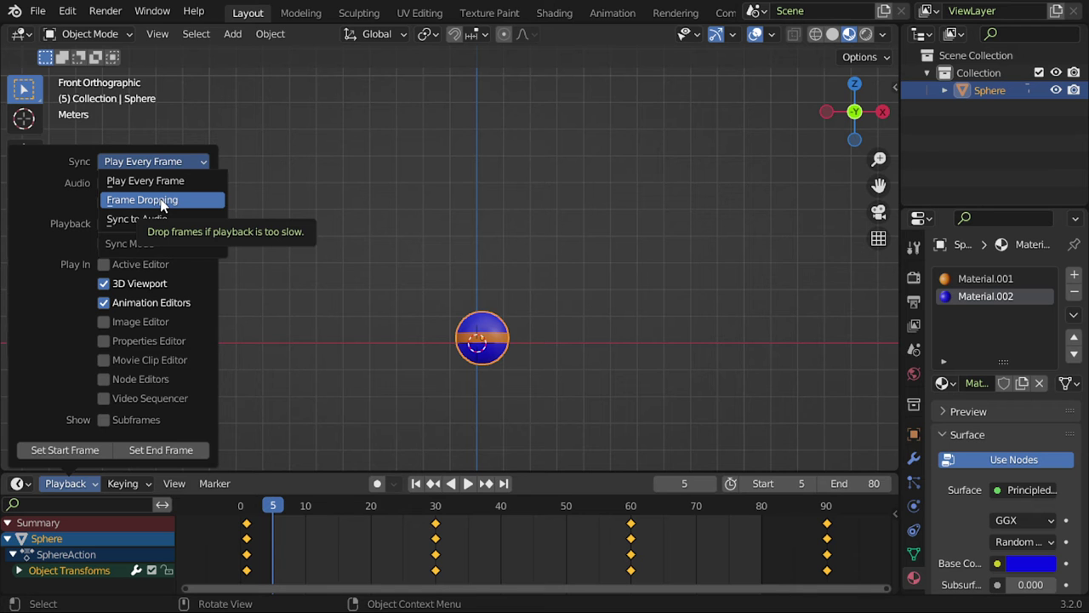
key(Escape)
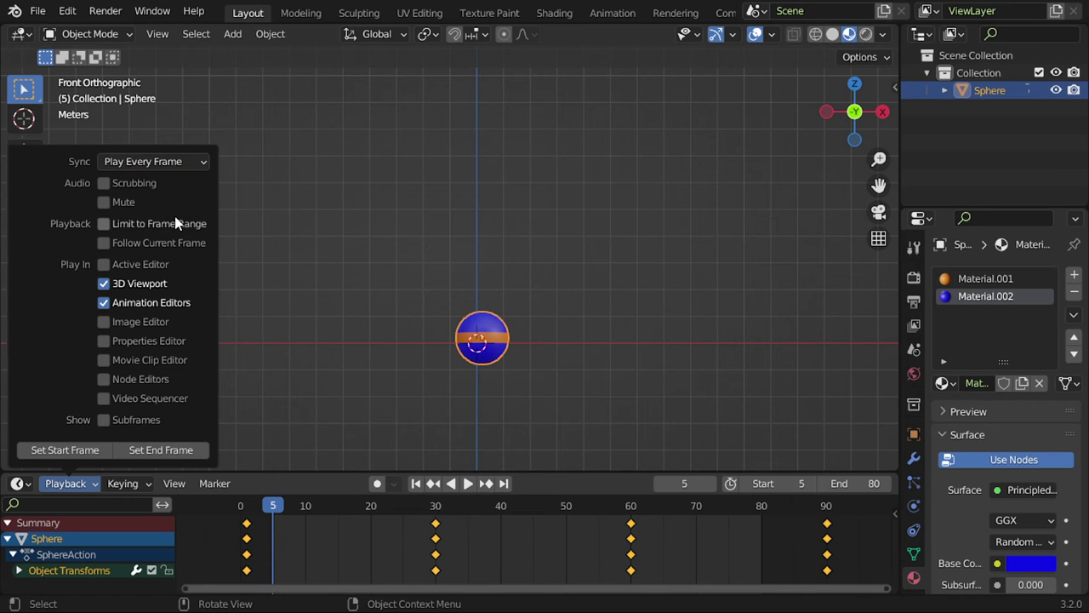
click(129, 184)
click(71, 488)
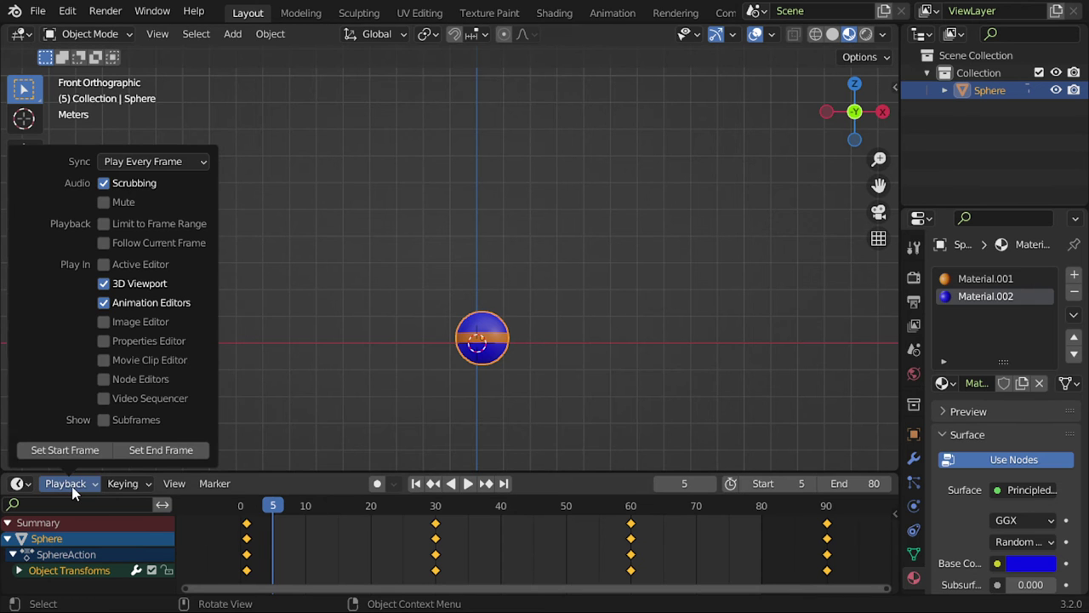
Step: Scrub through the sphere animation and return the playhead to frame 5
click(312, 509)
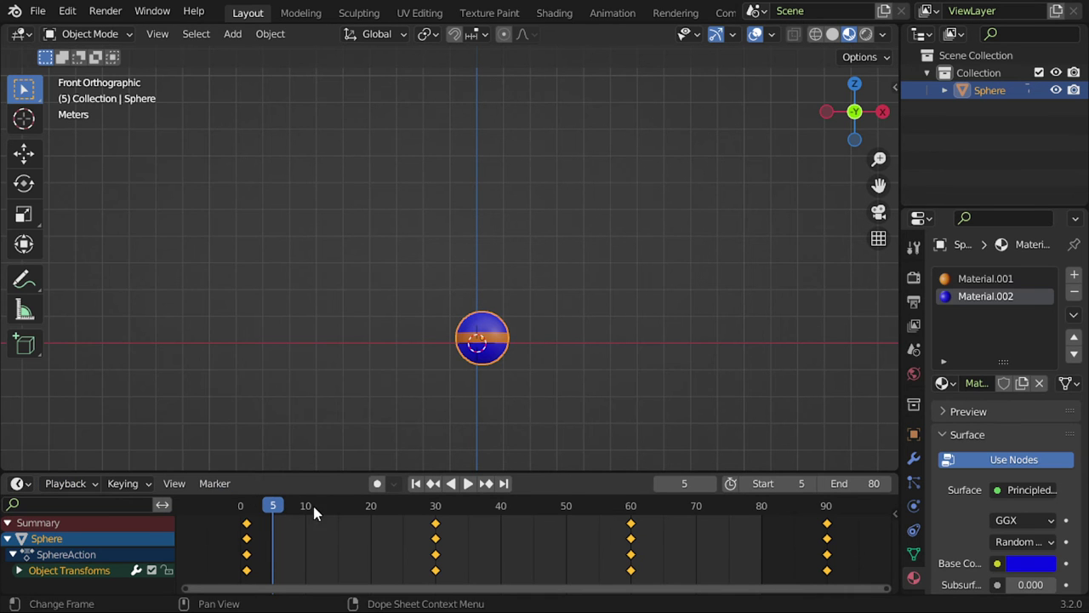
mouse_move(281, 504)
mouse_down()
mouse_move(340, 521)
mouse_move(513, 521)
mouse_up()
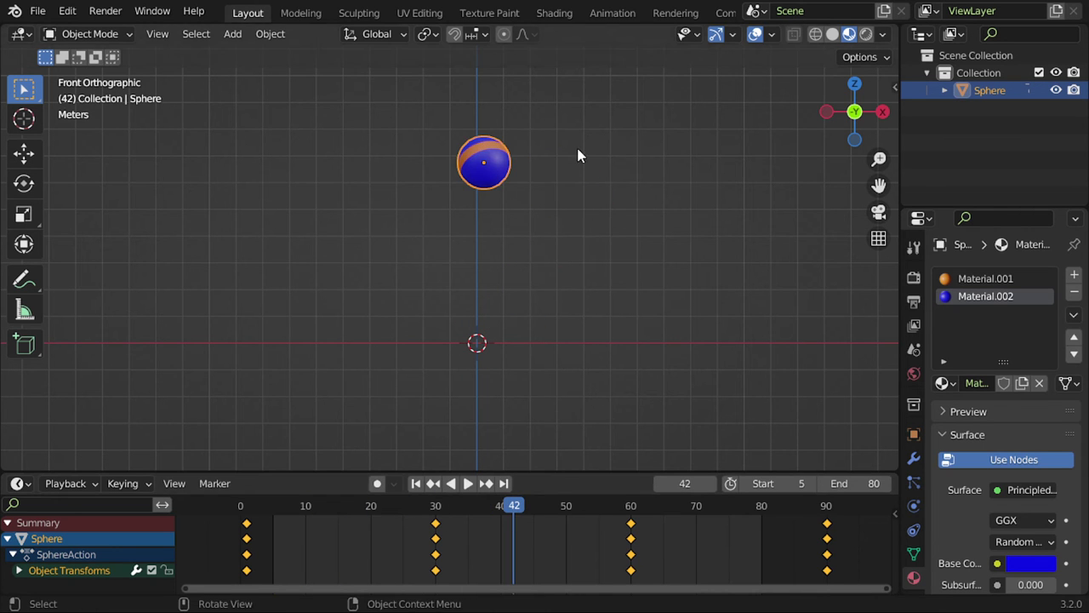
drag(515, 510, 435, 514)
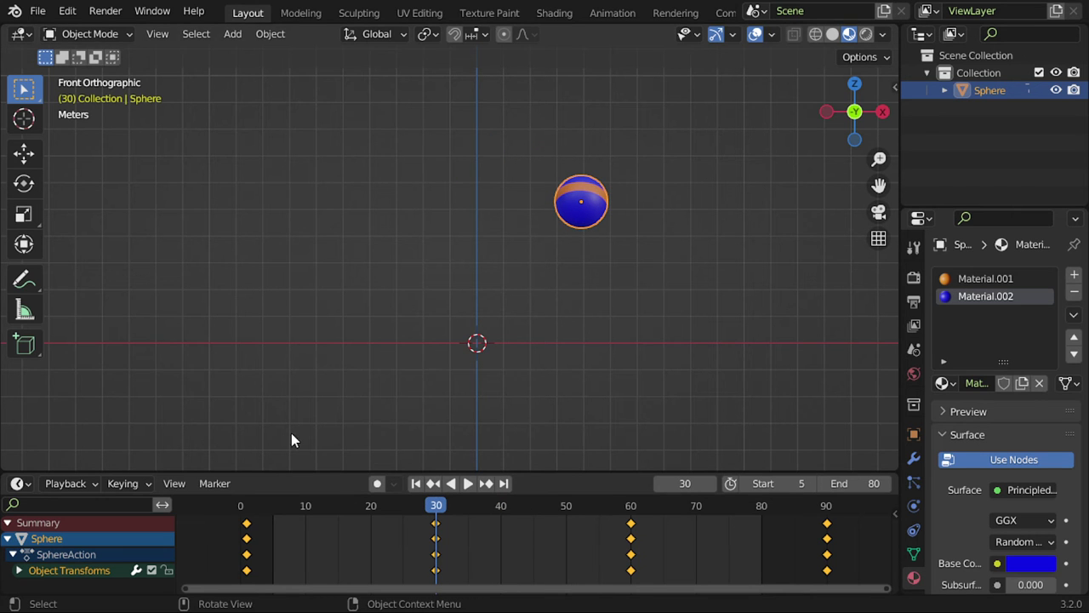
key(ctrl)
click(273, 509)
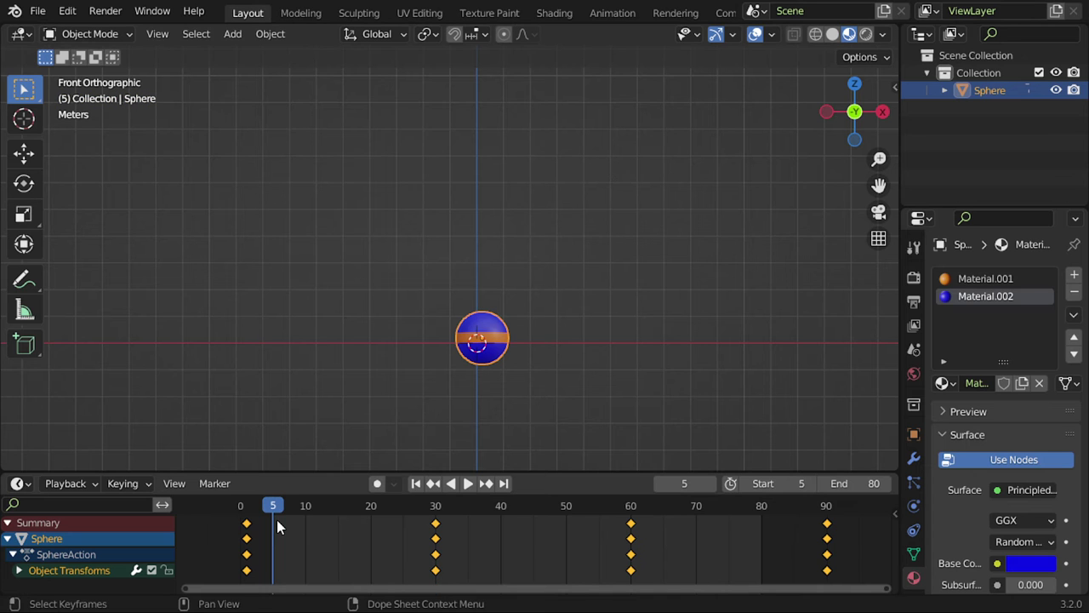
Step: Play the animation several times, finally pausing at frame 129
key(space)
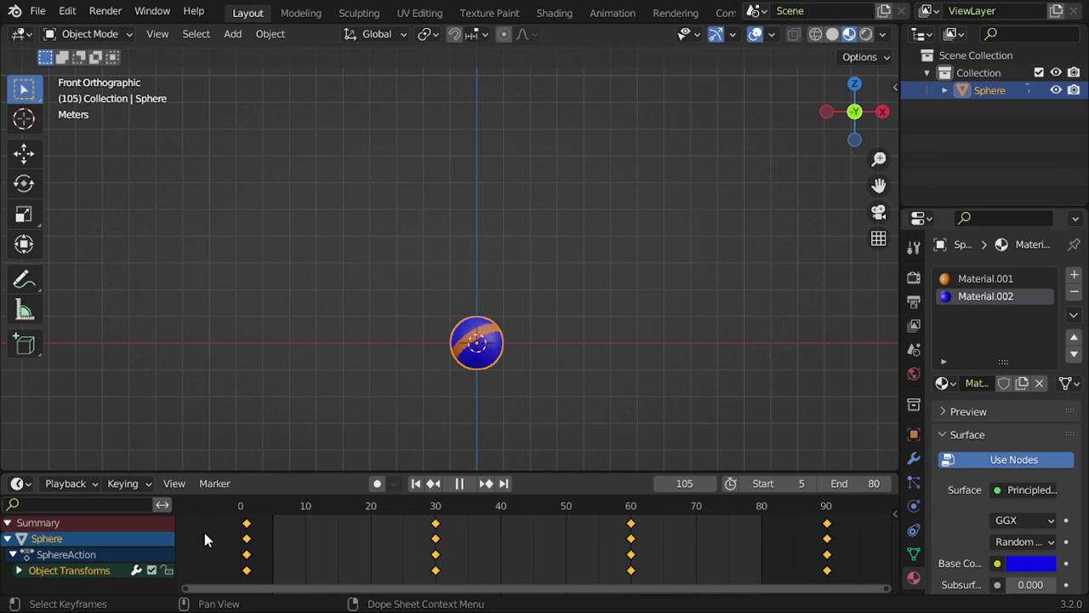
key(Escape)
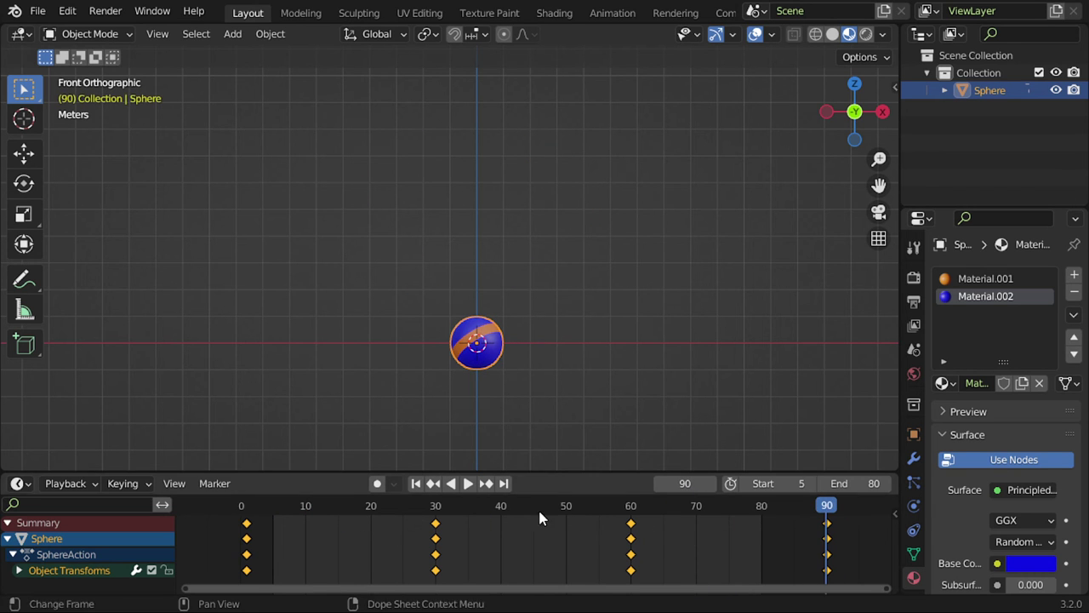
drag(804, 510, 286, 511)
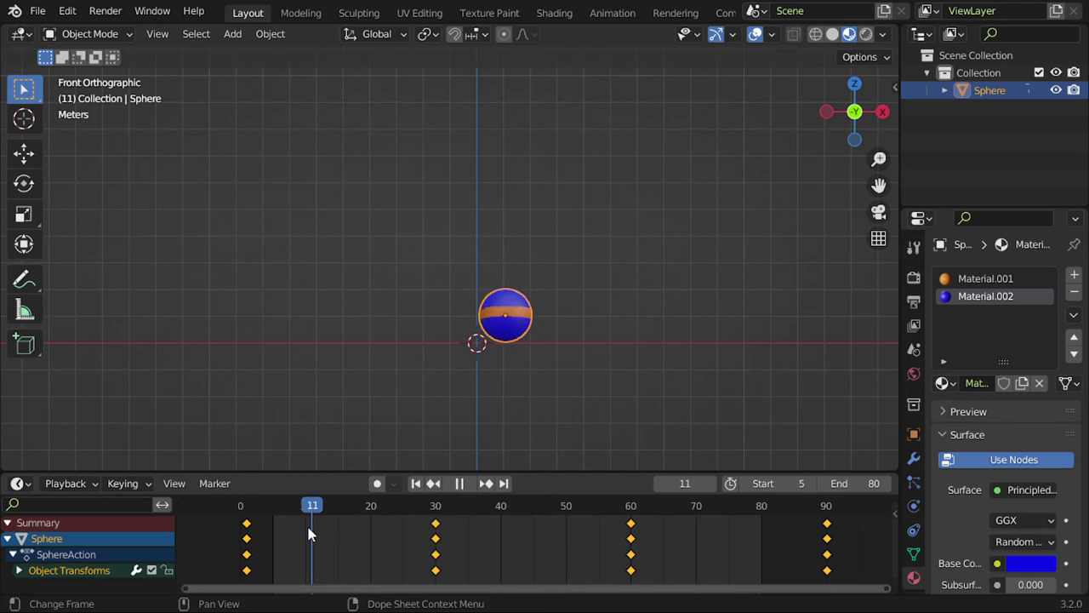
click(467, 484)
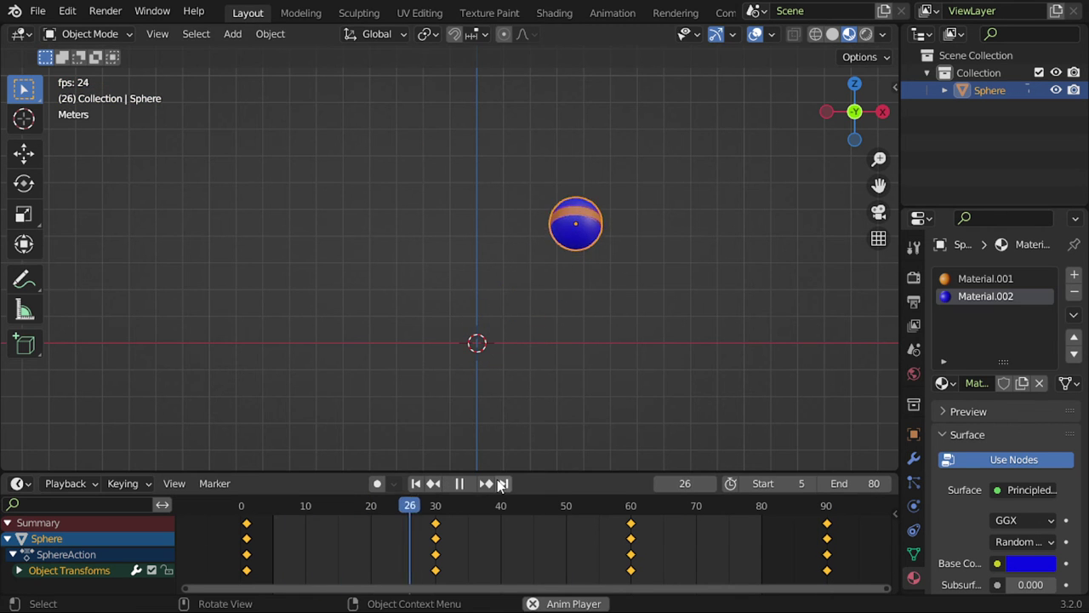
key(Escape)
click(467, 484)
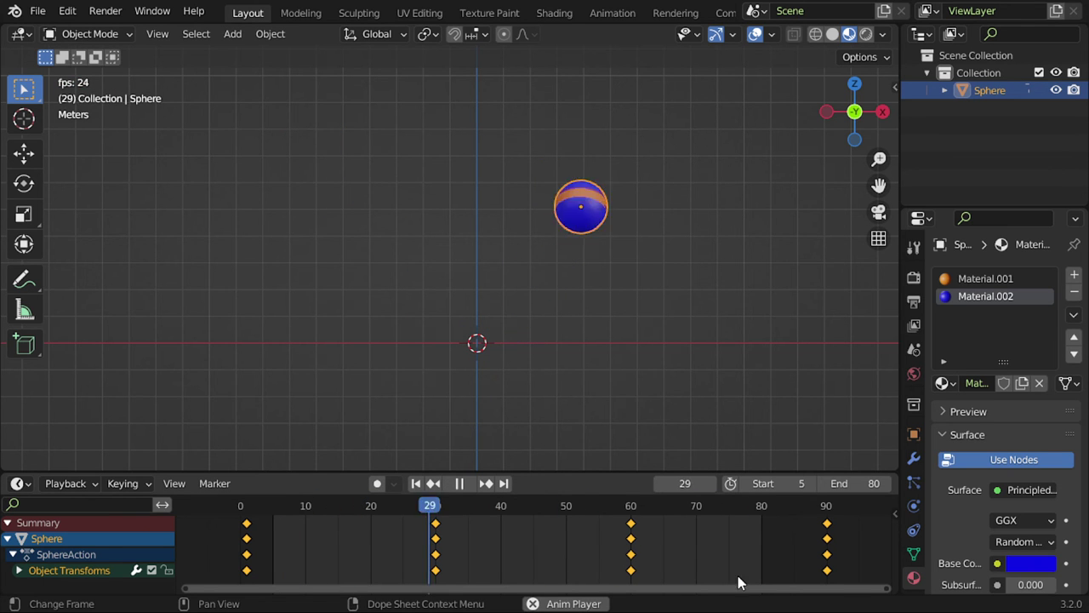
key(Escape)
key(space)
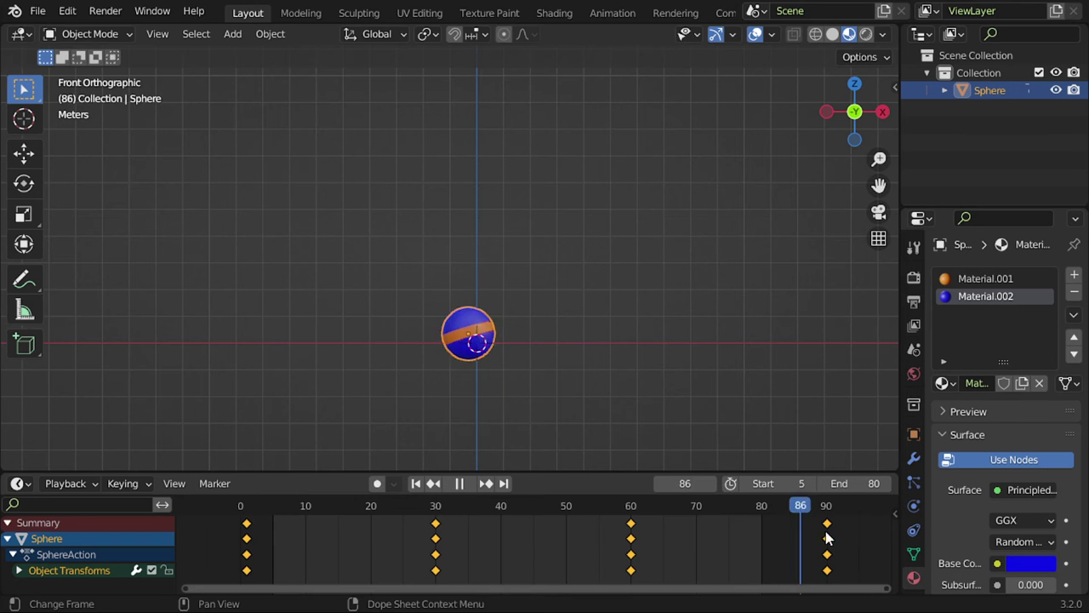
key(space)
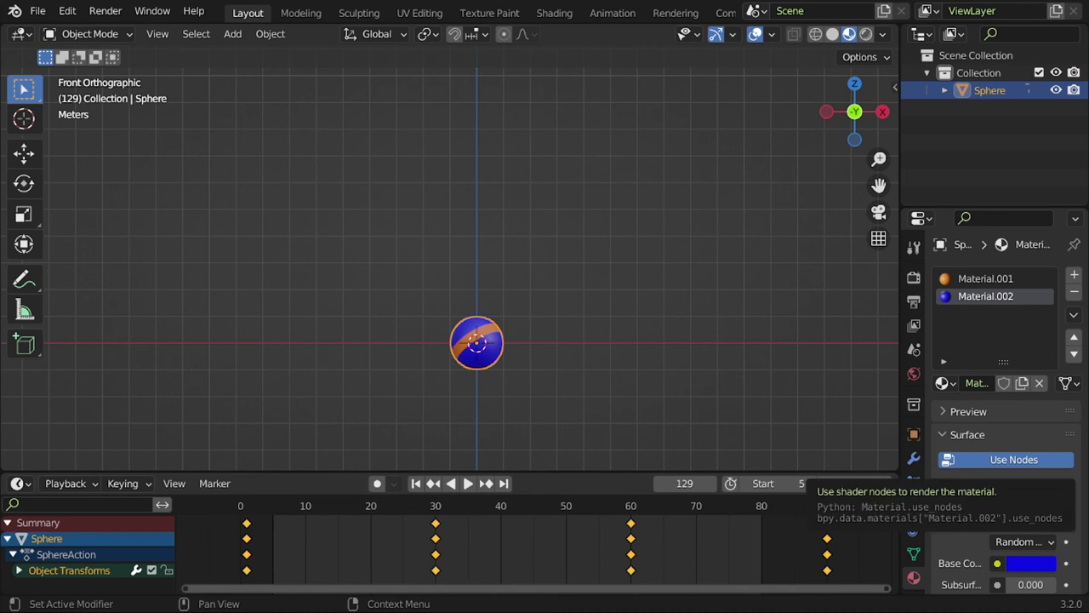
Step: Enable Limit to Frame Range and test it by entering frame 2 and scrubbing
click(85, 483)
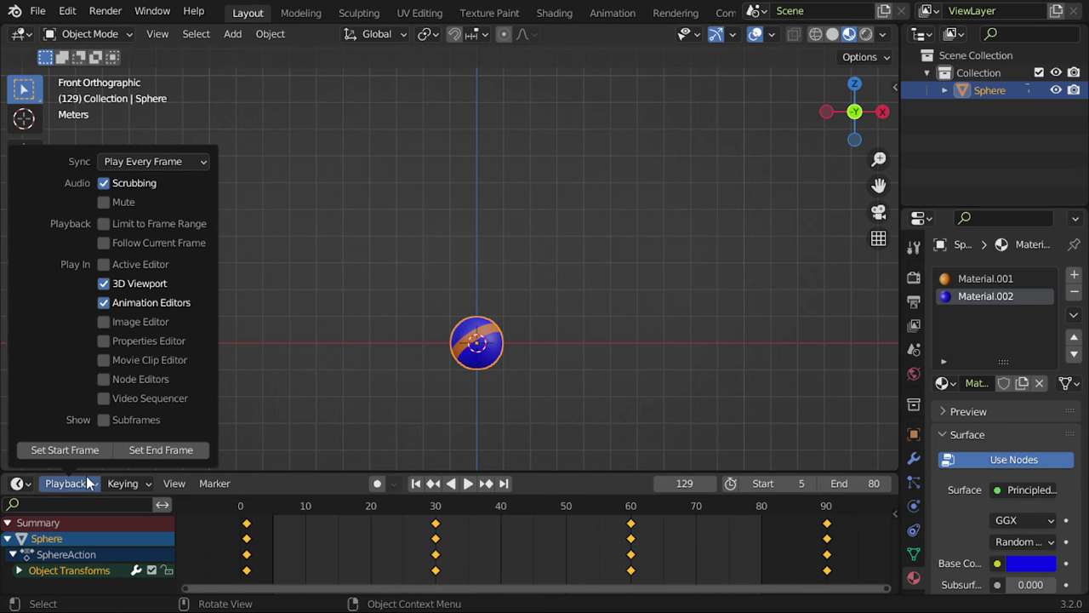
click(102, 224)
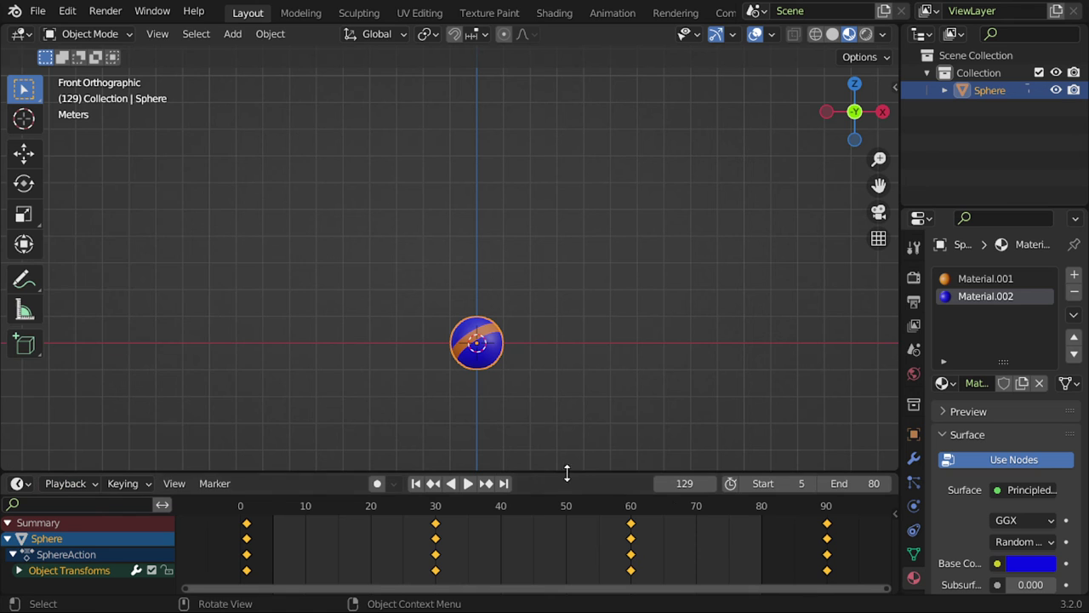
click(510, 541)
click(691, 483)
text(2)
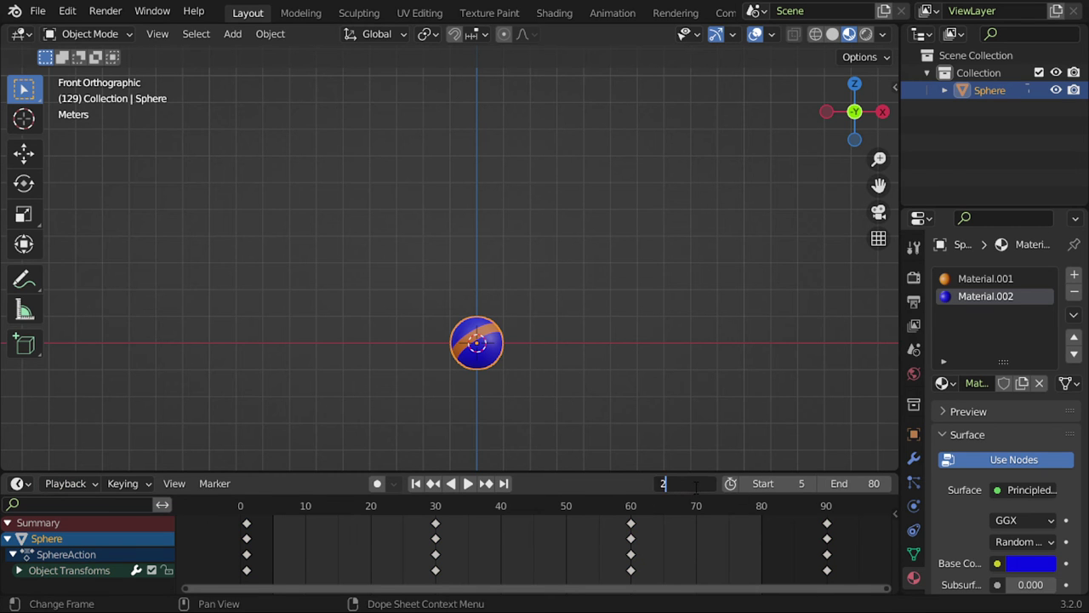
key(Return)
mouse_move(317, 504)
mouse_down()
mouse_move(280, 512)
mouse_move(538, 509)
mouse_move(197, 505)
mouse_move(402, 530)
mouse_up()
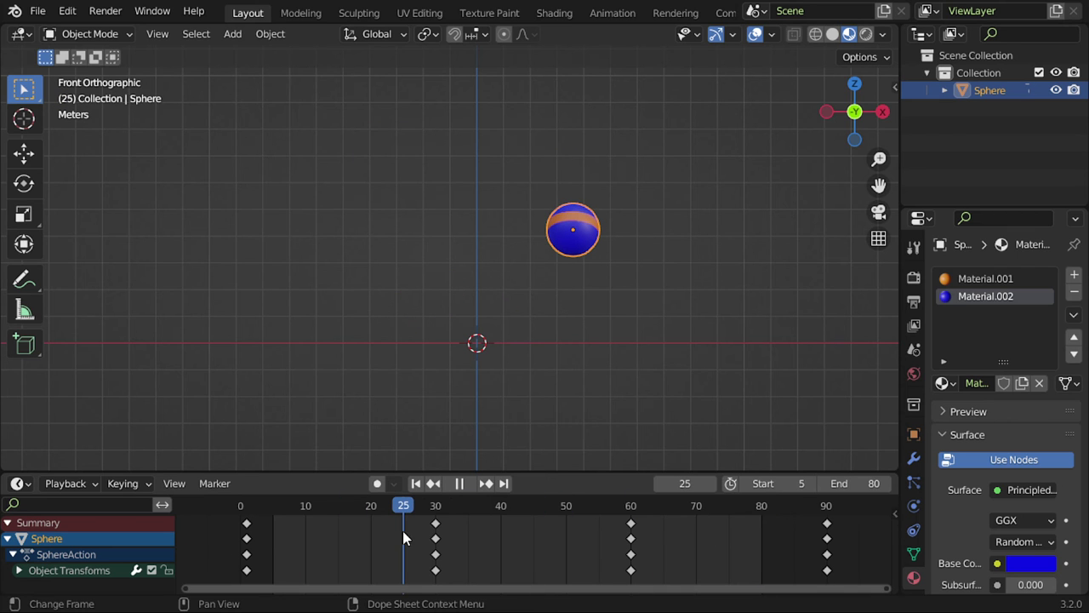
Step: Mark a temporary preview range, then clear it with Alt+P
drag(656, 510, 319, 565)
key(alt+p)
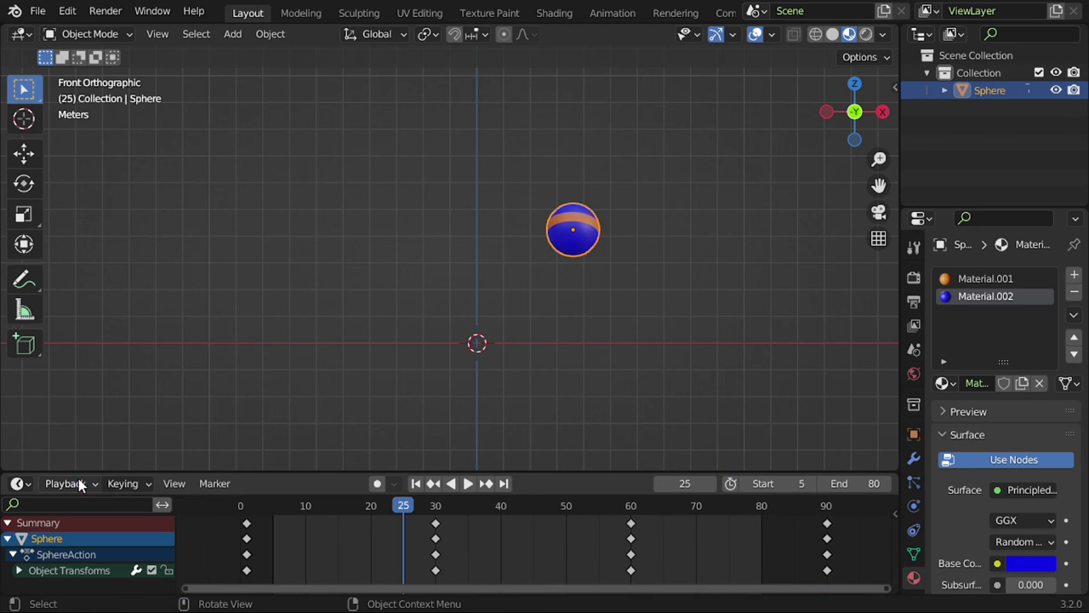
click(79, 483)
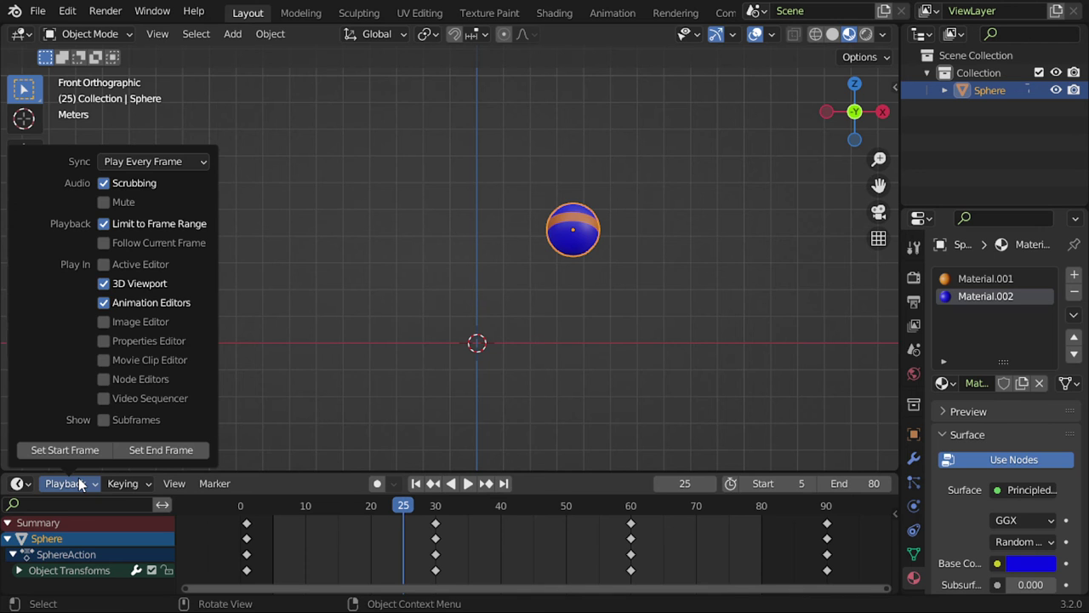
Step: Enlarge the timeline and set the End frame to 90
drag(79, 473, 79, 407)
click(854, 417)
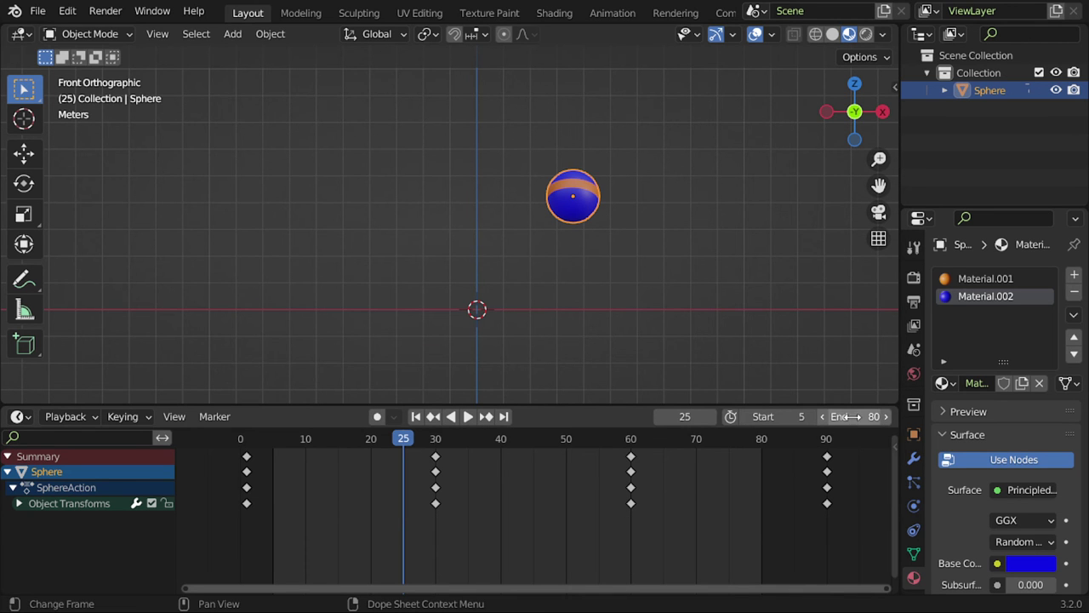
text(90)
key(Return)
Step: Set the current and Start frames to 1, then show Keying's New Keyframe Type list
click(689, 416)
text(1)
key(Return)
click(763, 416)
text(1)
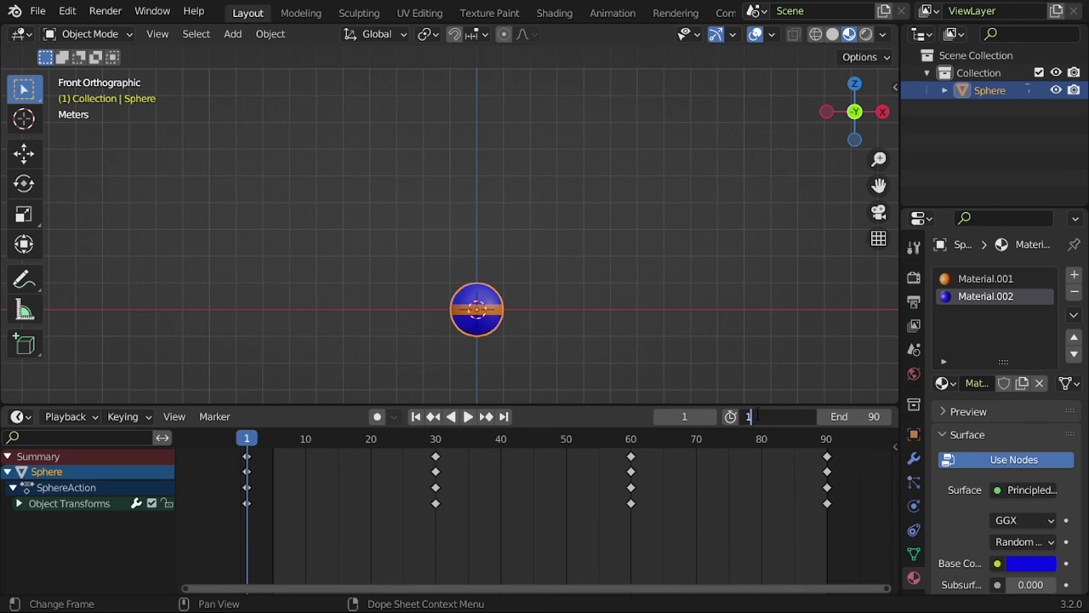
key(Return)
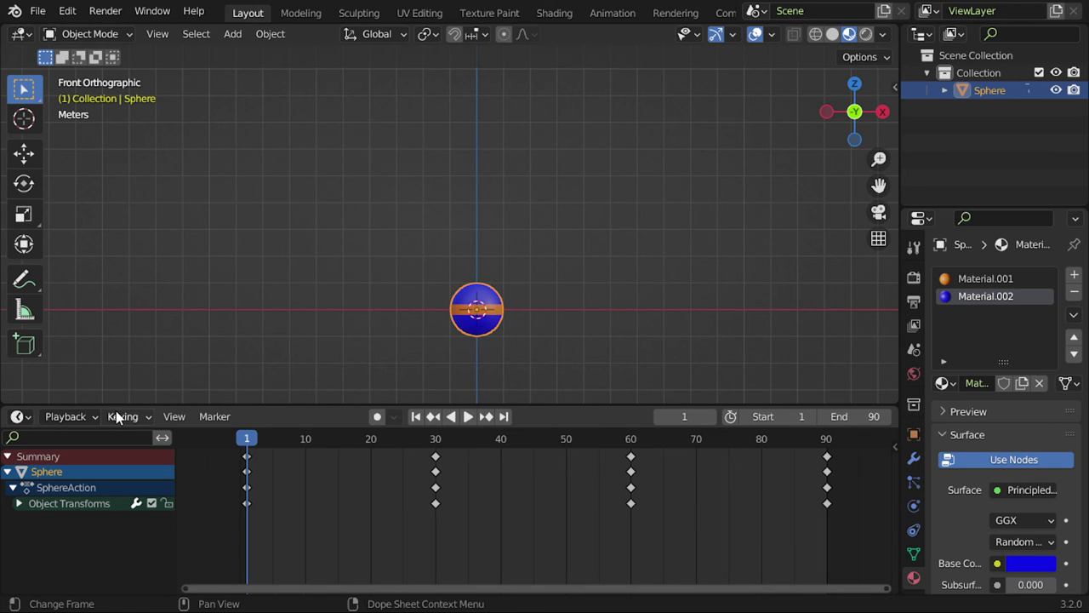
click(122, 416)
click(119, 364)
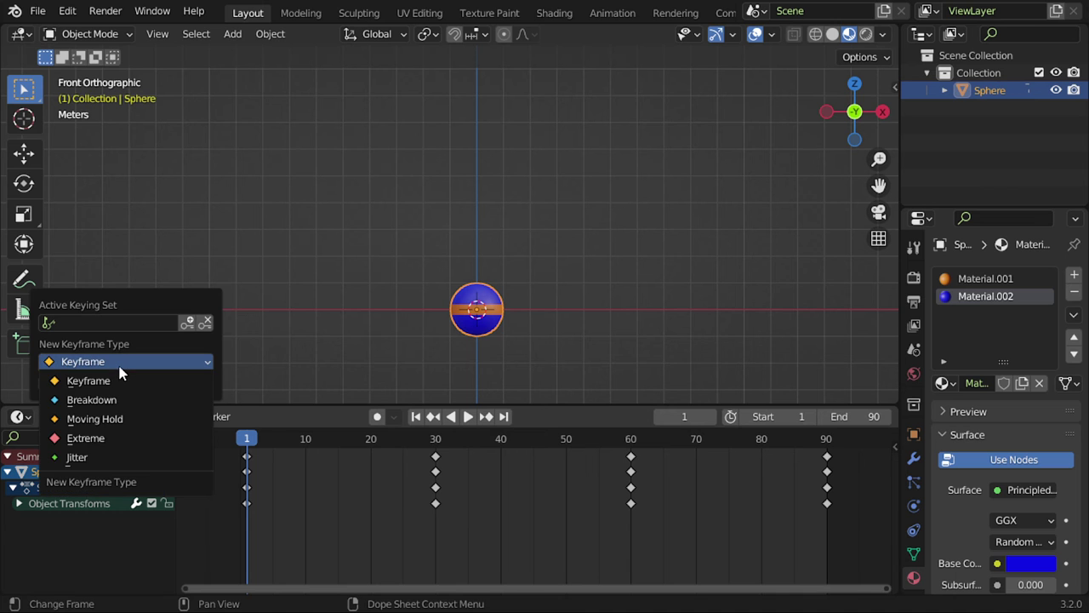
Step: Choose Jitter keyframes and key the sphere's Location & Rotation at frame 15
click(102, 457)
drag(253, 464, 339, 468)
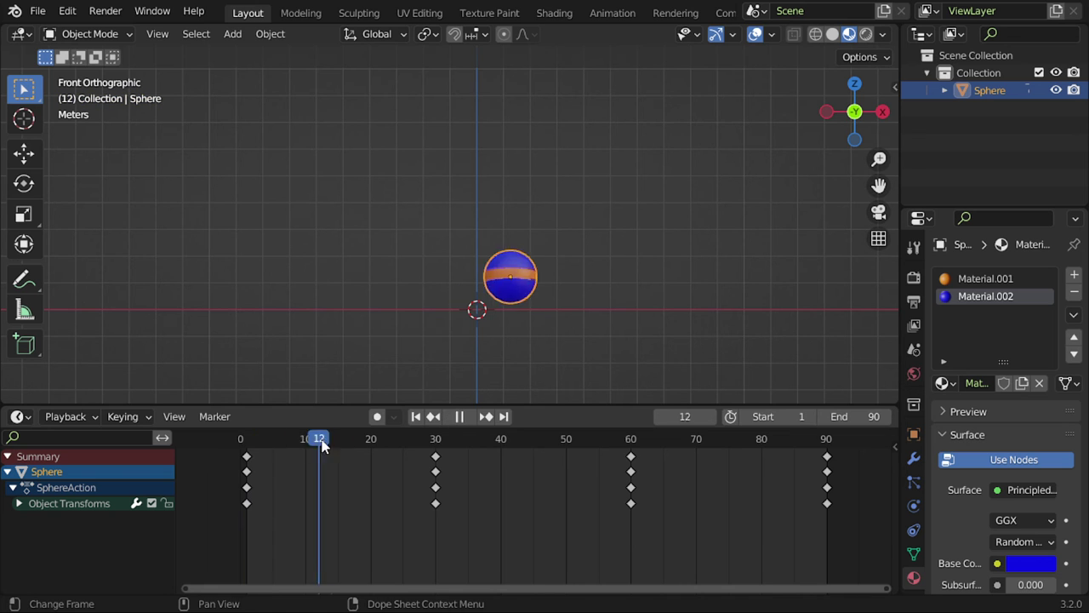
key(i)
click(409, 317)
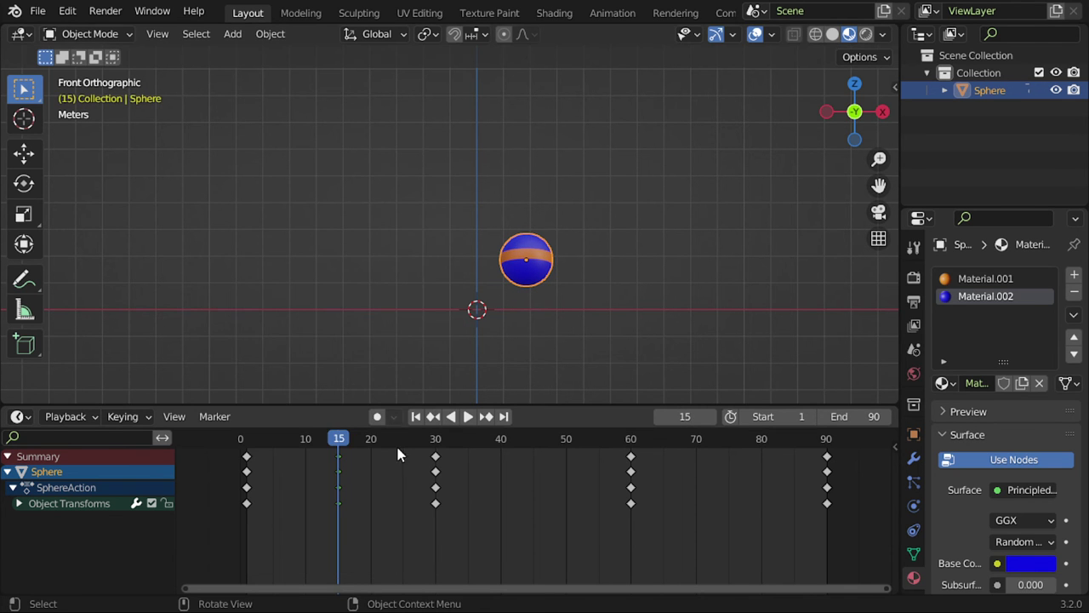
drag(348, 445, 339, 448)
key(alt+i)
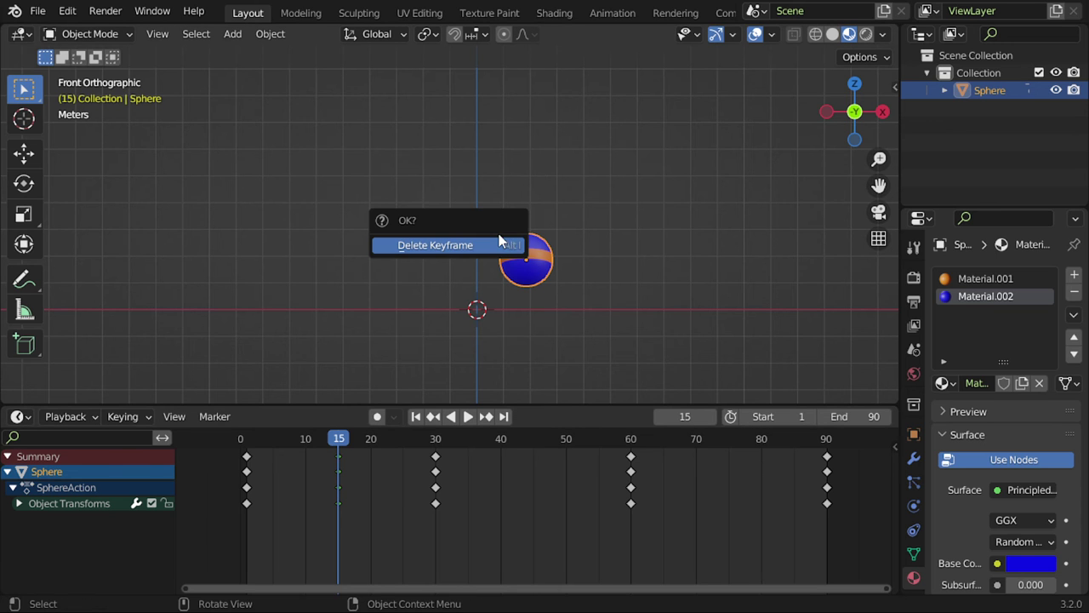
Step: Turn on auto keying in Replace mode and review the keying options
click(392, 417)
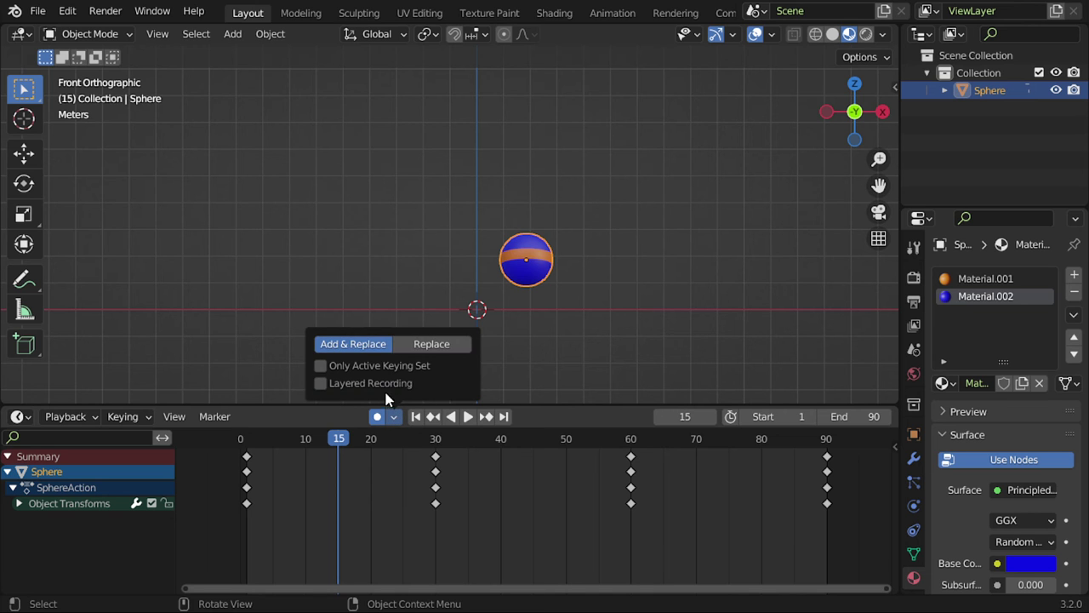
click(441, 344)
click(394, 417)
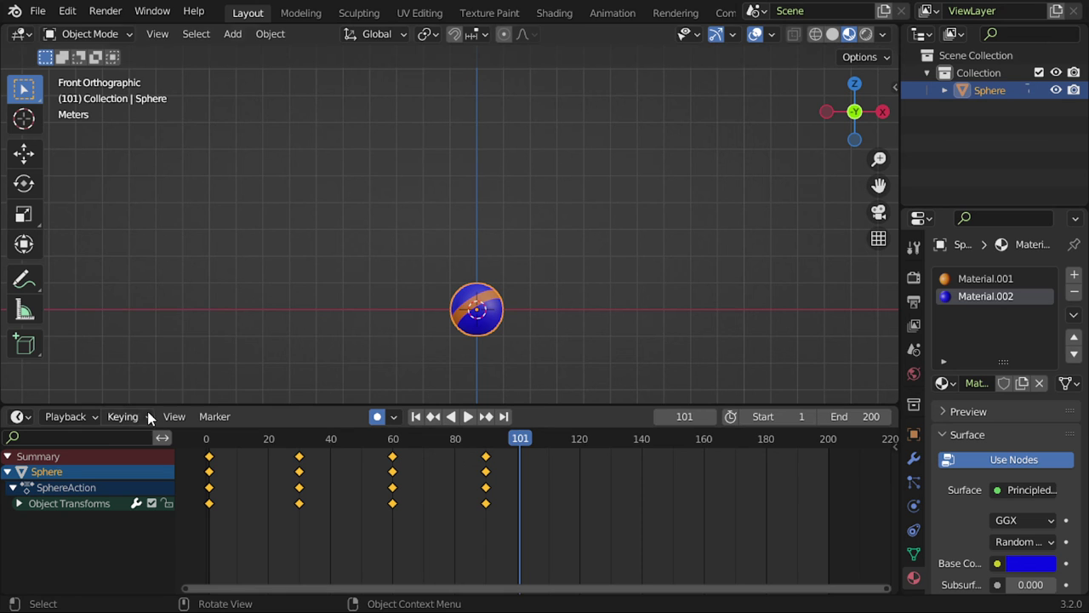
click(139, 419)
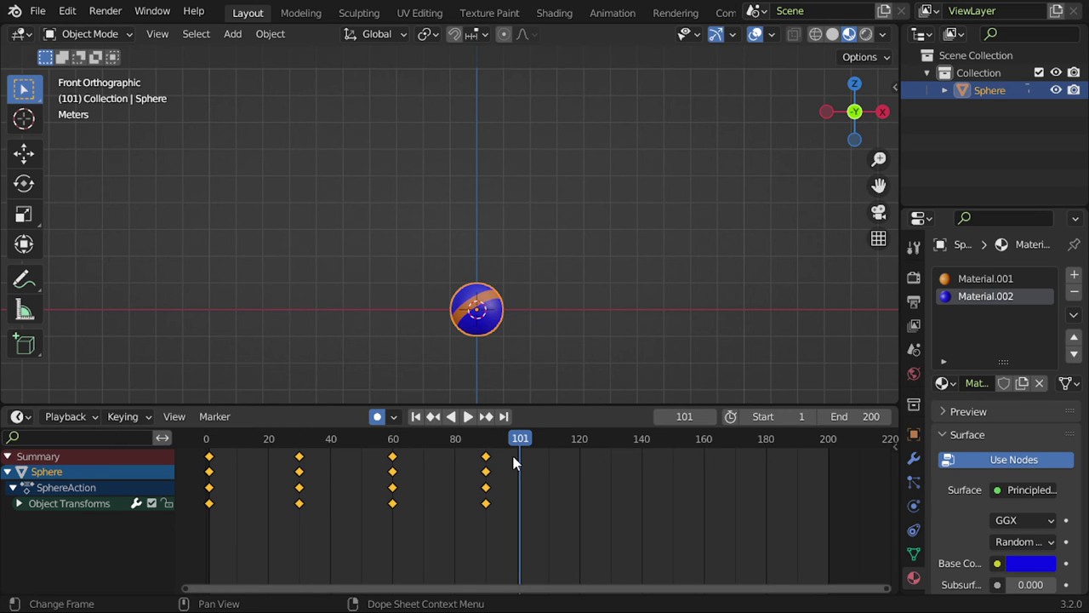
Step: Play from frame 1, stop at 149, and make the keys cyclic via Shift+E
drag(530, 449, 209, 468)
click(469, 417)
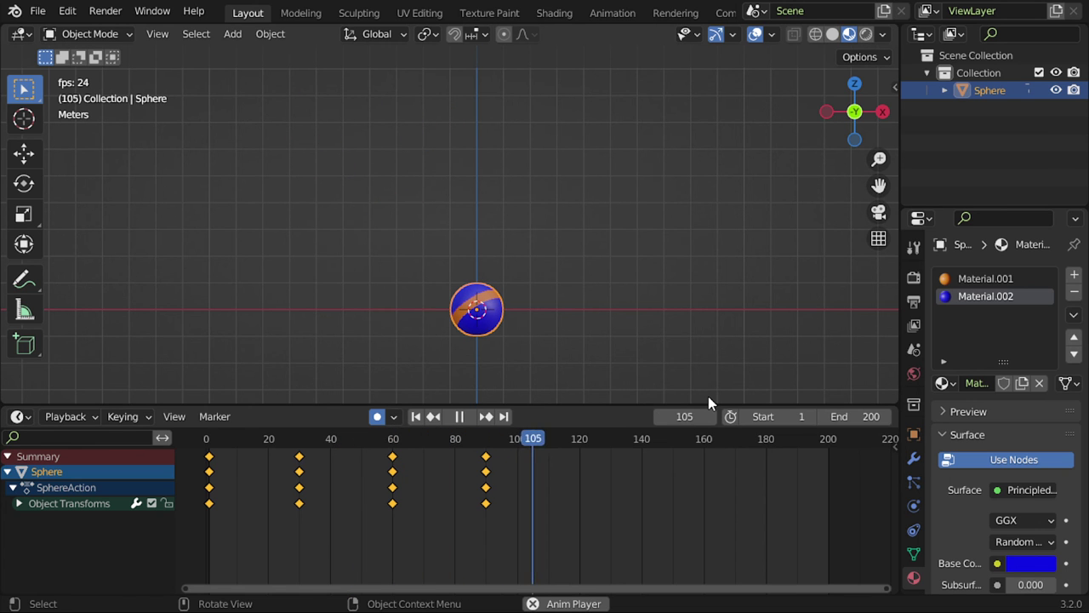
click(464, 417)
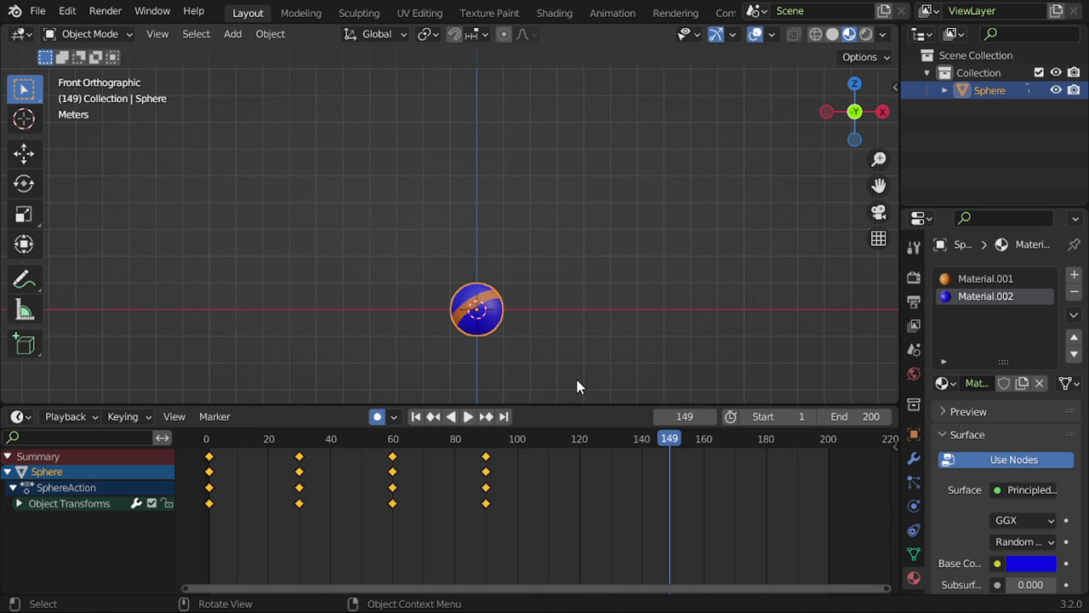
key(shift+e)
click(522, 479)
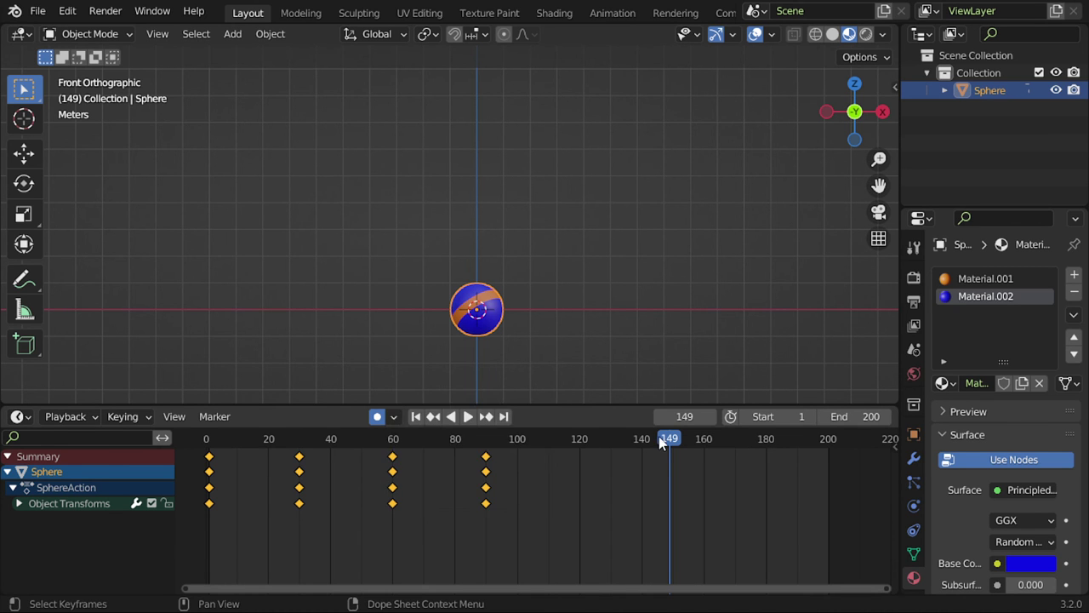
Step: Play the animation in reverse, stop it, and make the keys cyclic again
click(450, 416)
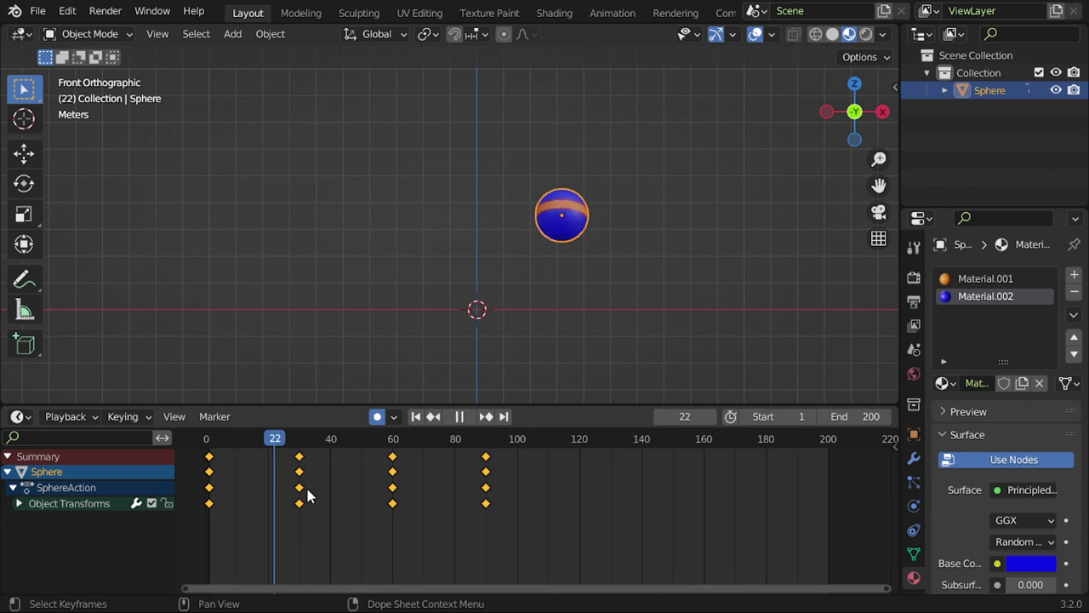
key(space)
click(388, 420)
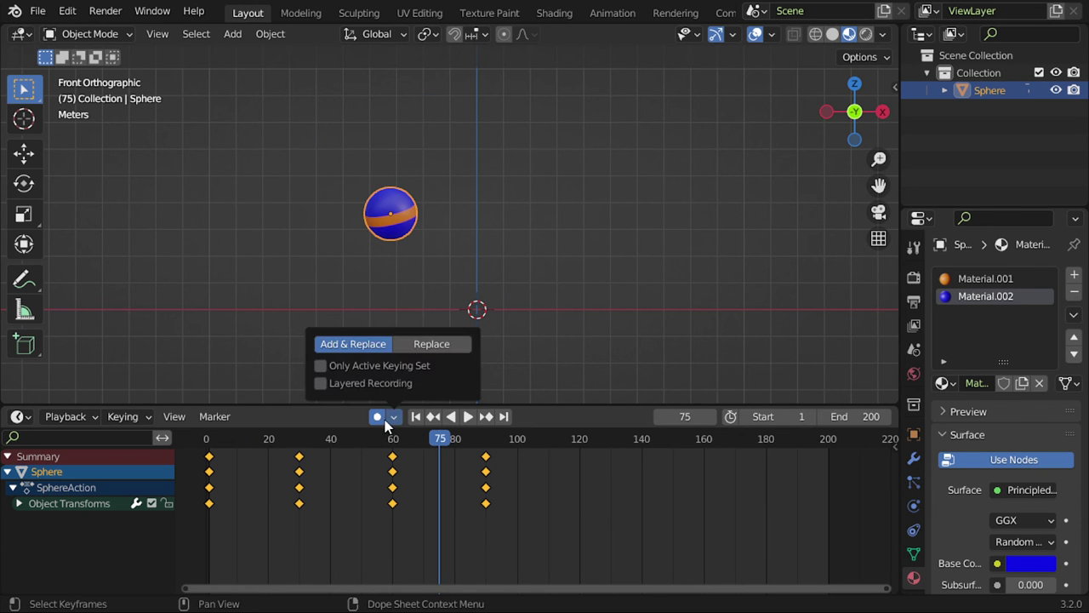
key(shift+e)
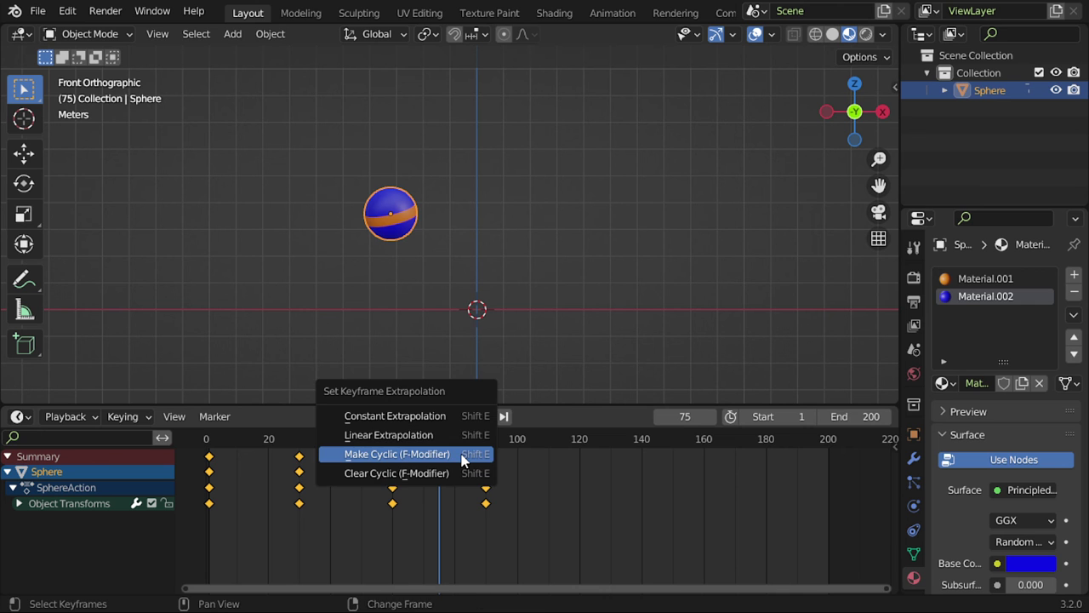
click(462, 459)
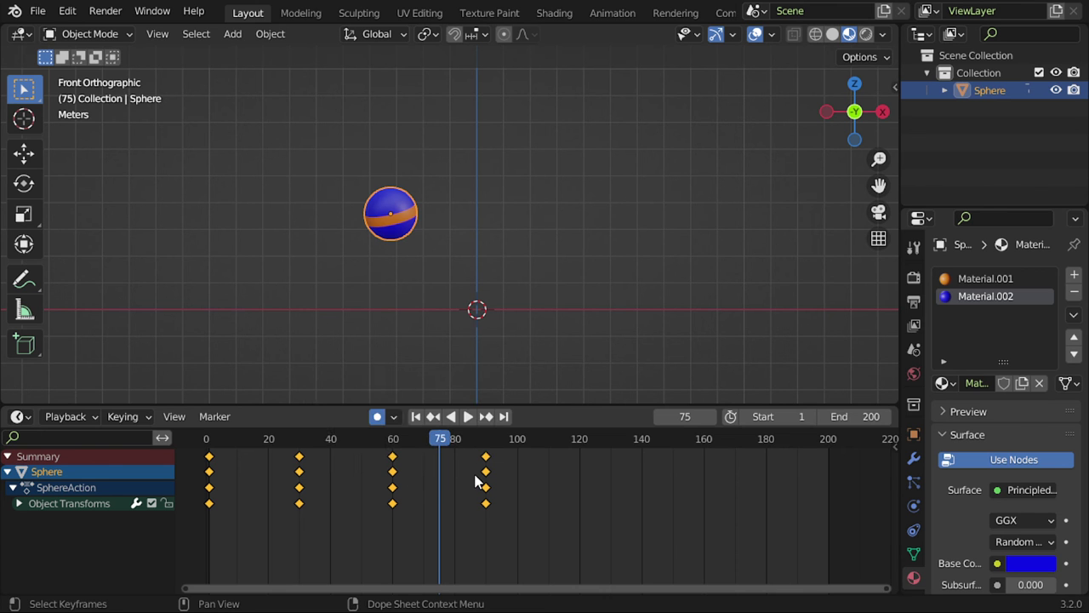
Step: Make the sphere's curves cyclic in the graph view, then return to the Timeline at frame 14
click(19, 416)
key(ctrl+Tab)
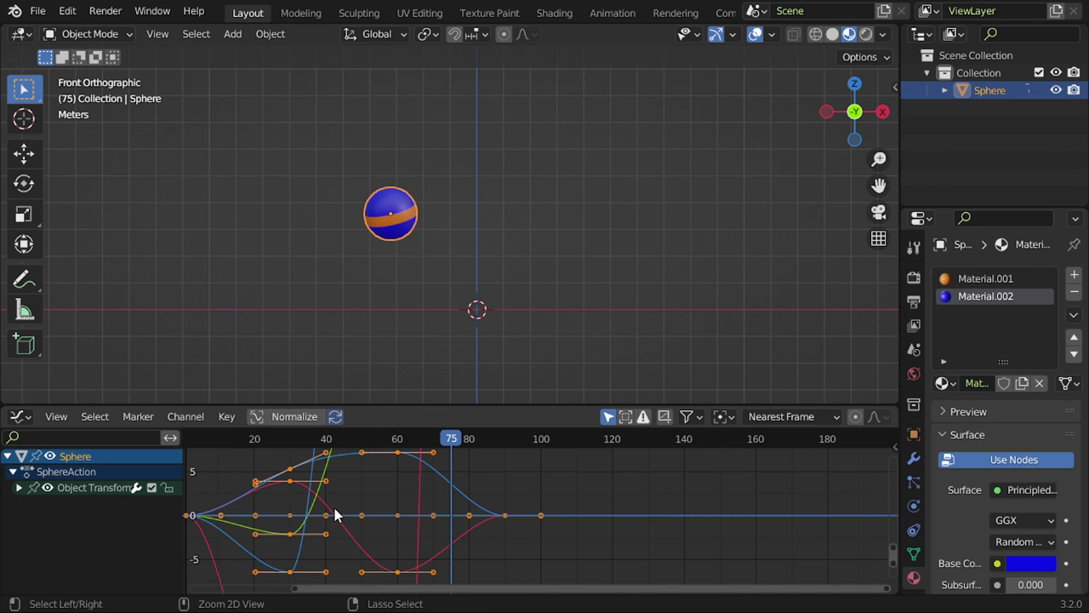
key(shift+e)
click(435, 509)
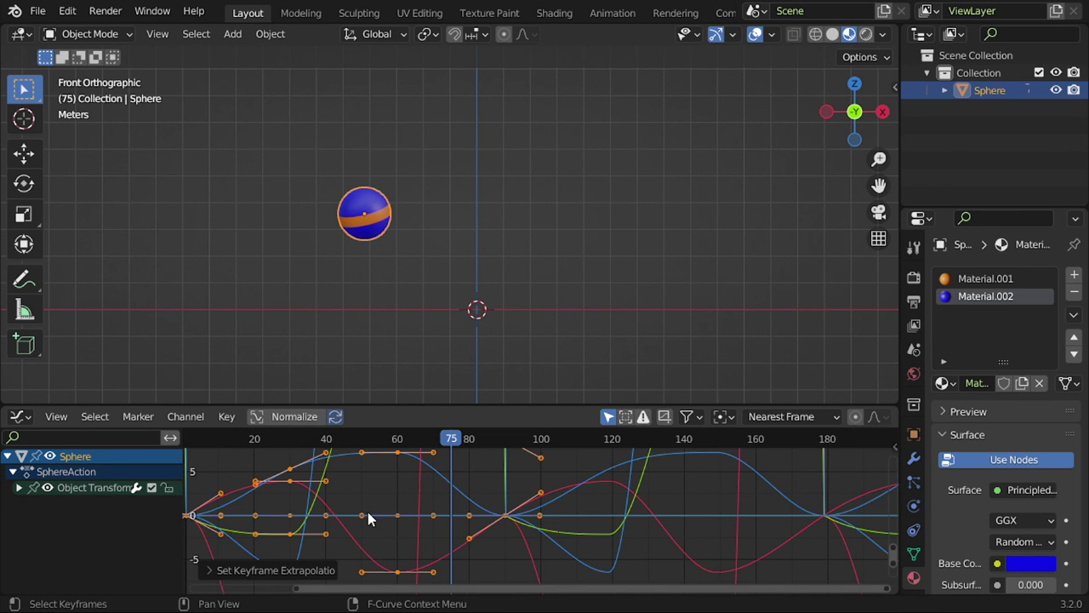
click(17, 416)
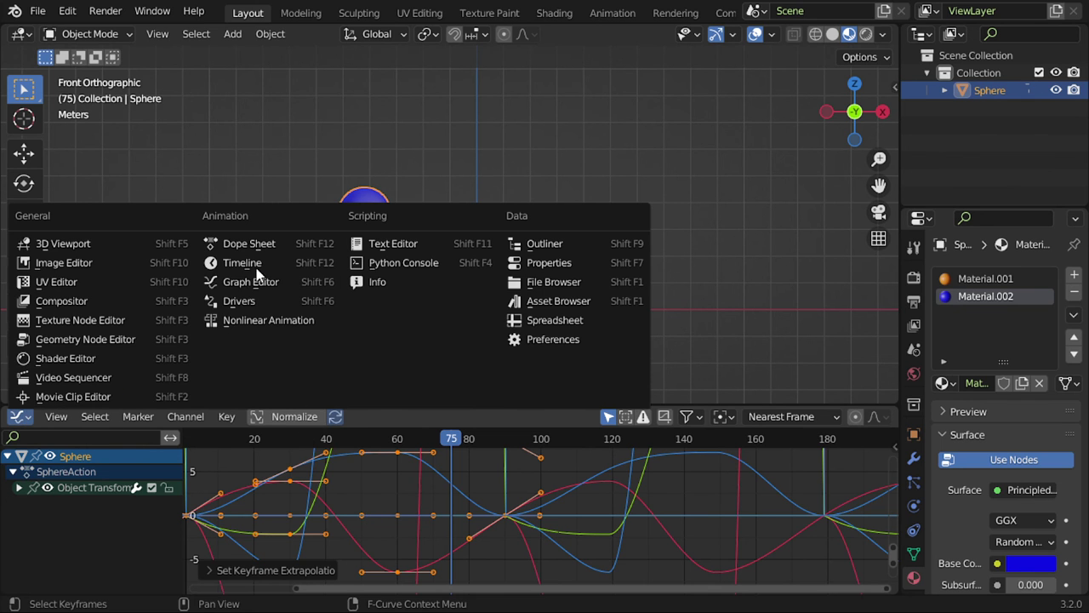
click(242, 262)
drag(451, 442, 250, 457)
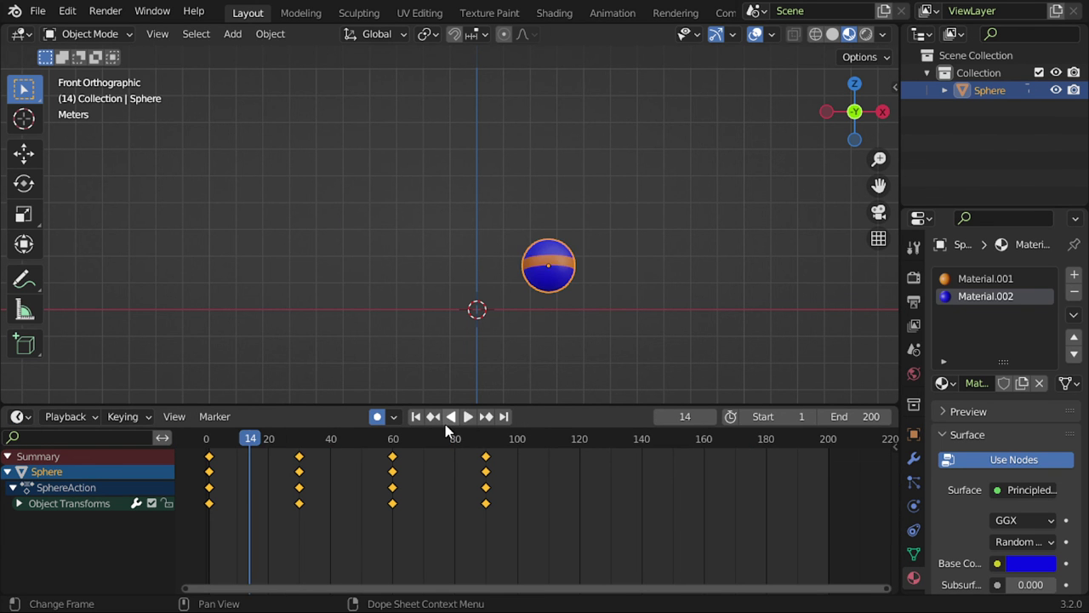
Step: Auto-key a moved and trackball-rotated sphere pose at frame 75
click(468, 416)
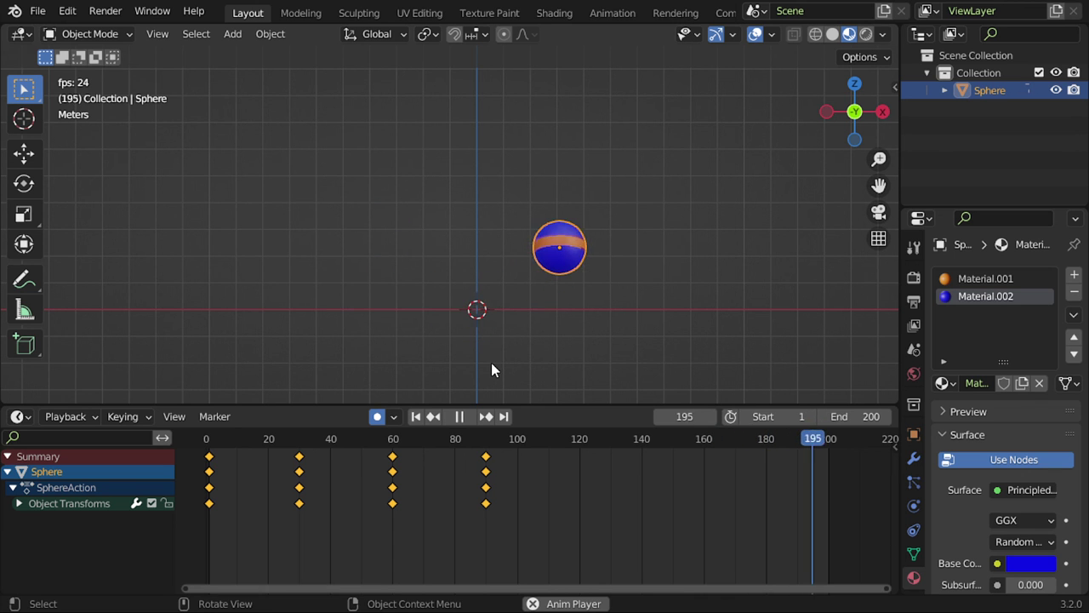
key(Escape)
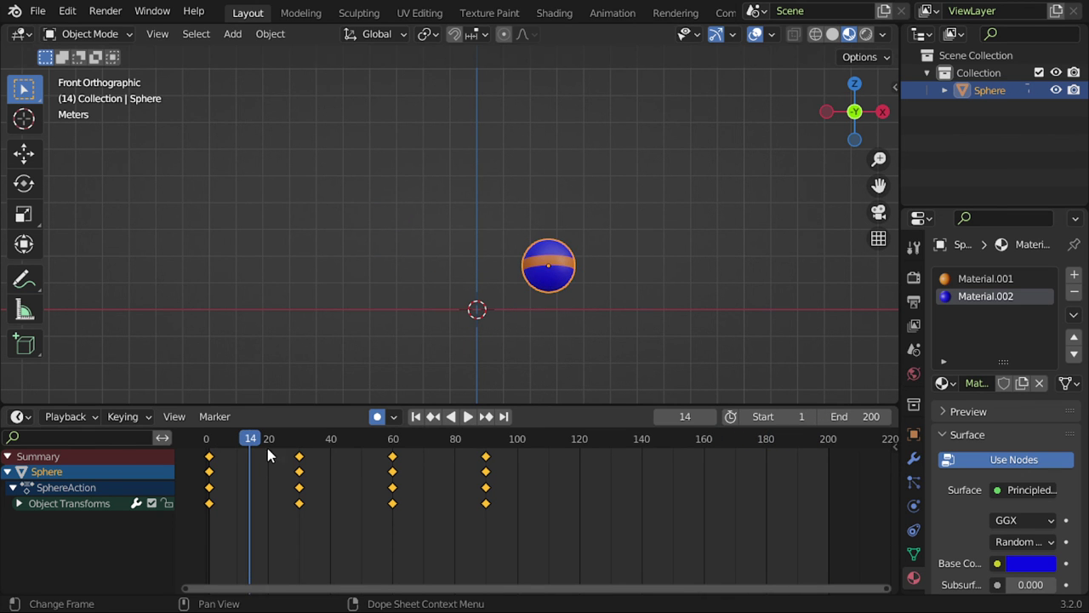
drag(267, 458, 459, 435)
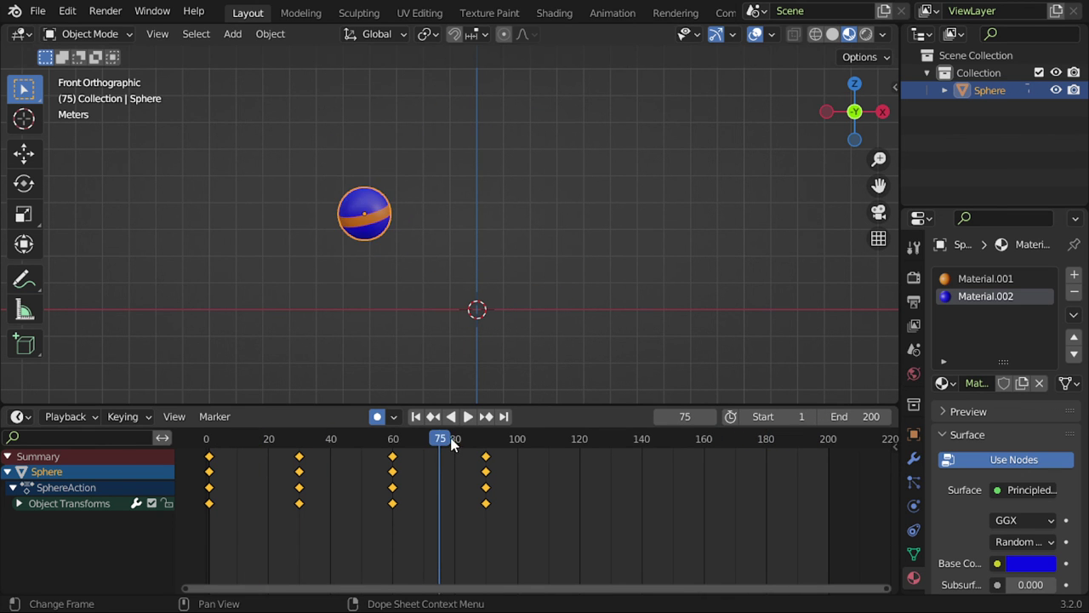
key(g)
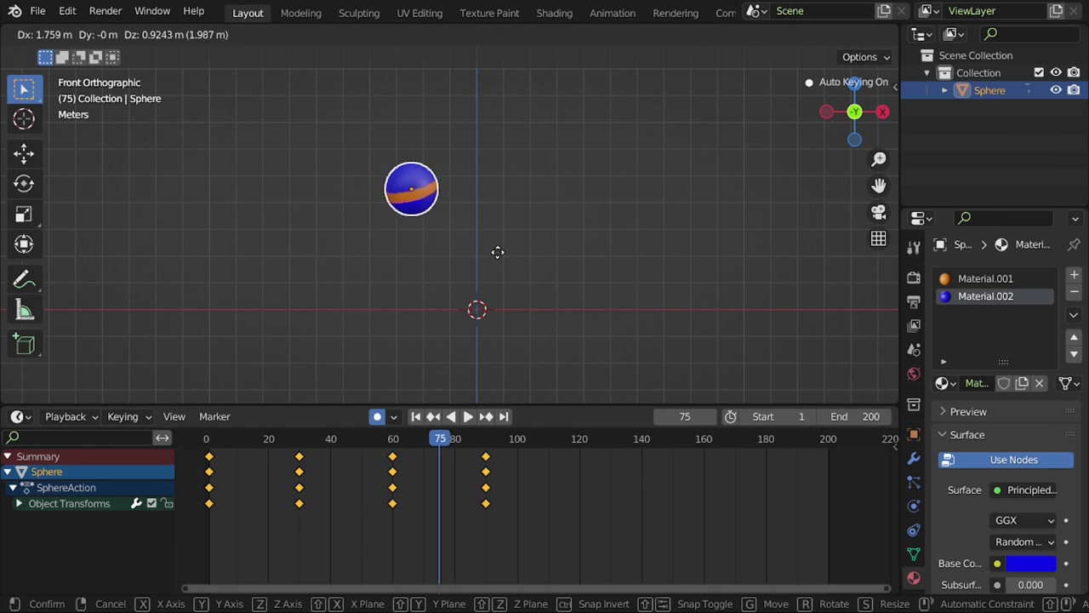
click(513, 256)
key(r)
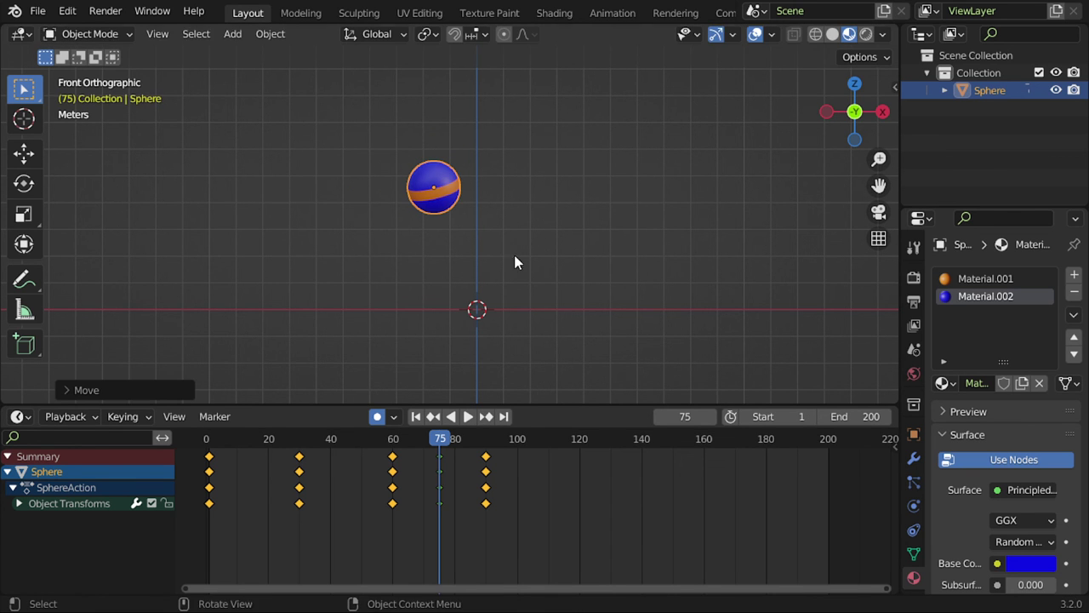
key(r)
click(518, 193)
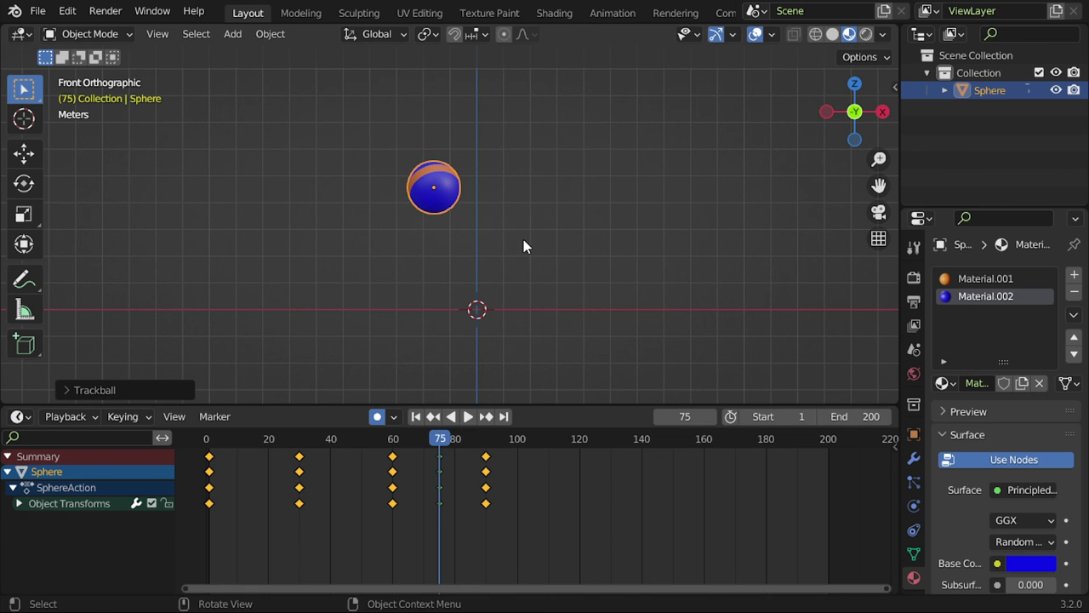
Step: Auto-key the sphere raised and rotated at frame 47, then play from frame 1
drag(348, 438, 354, 437)
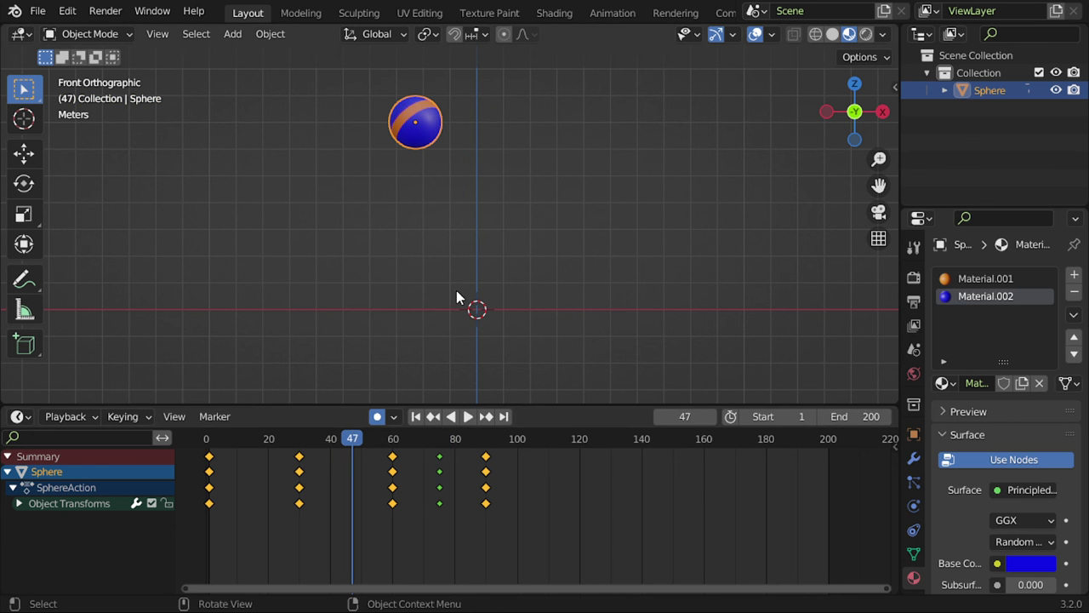
key(g)
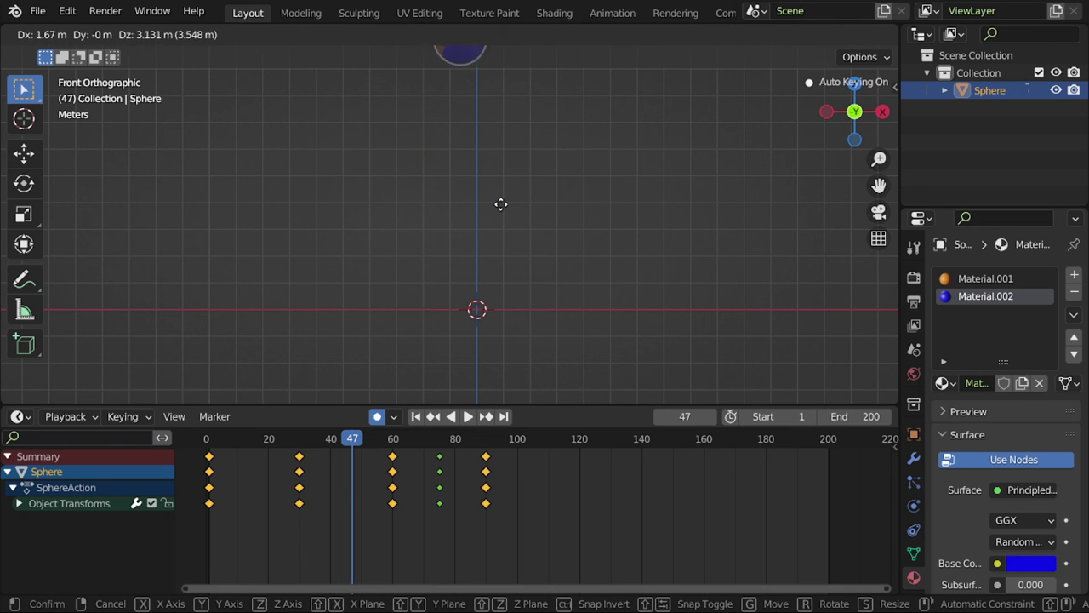
click(492, 189)
key(r)
key(r)
click(435, 312)
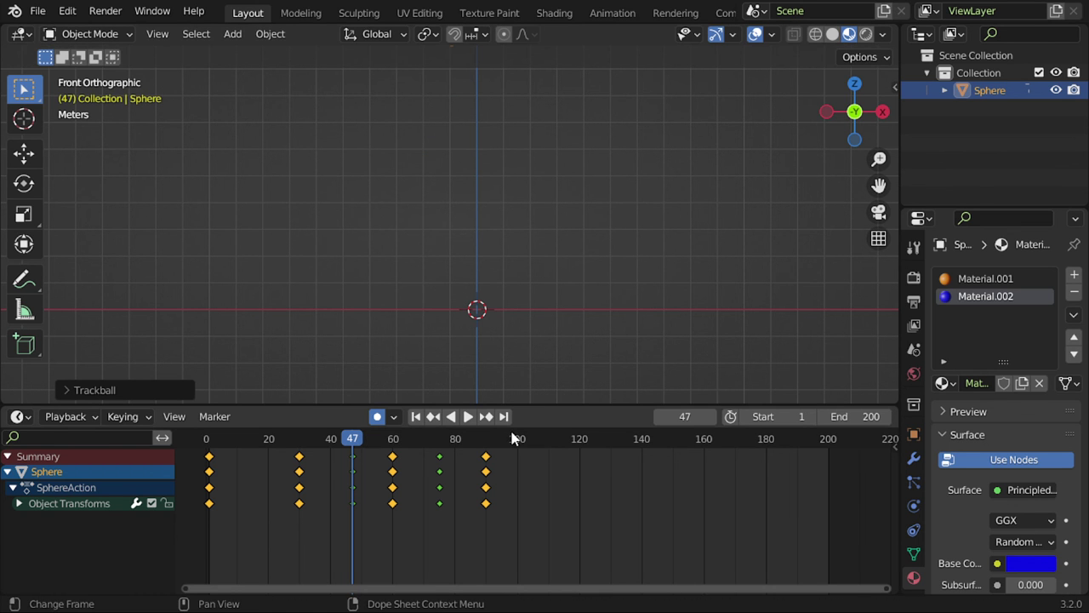
click(415, 422)
click(466, 421)
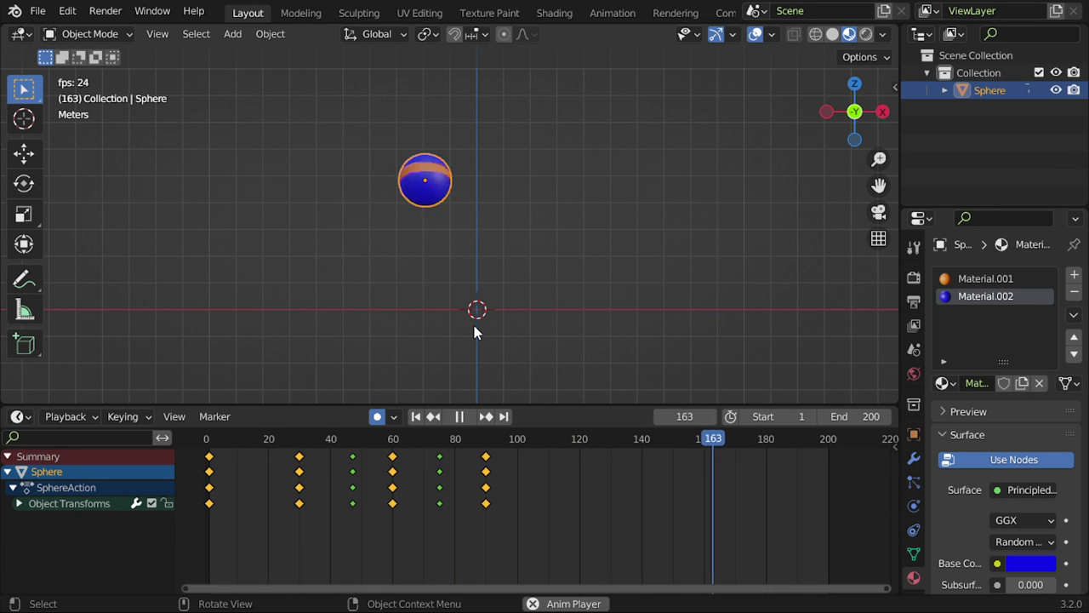
key(Escape)
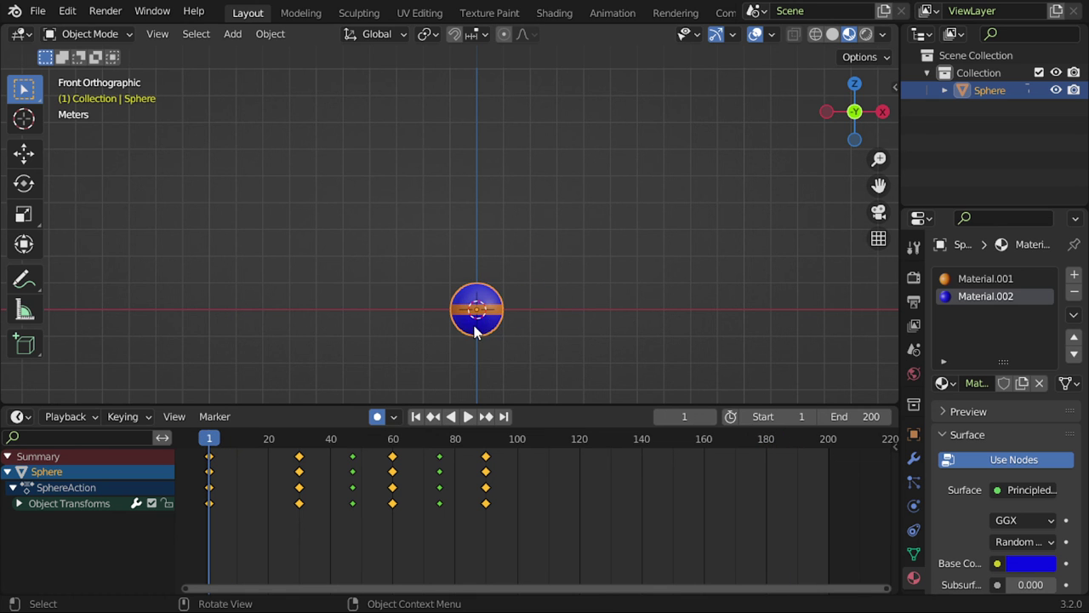
click(17, 417)
click(250, 282)
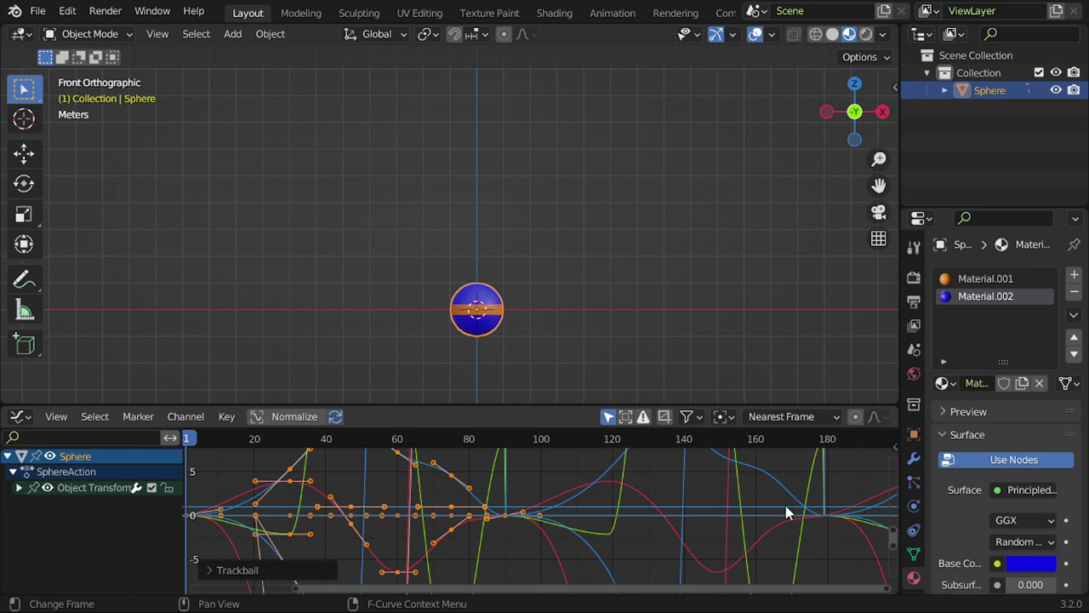
scroll(575, 525, down, 2)
scroll(576, 525, down, 1)
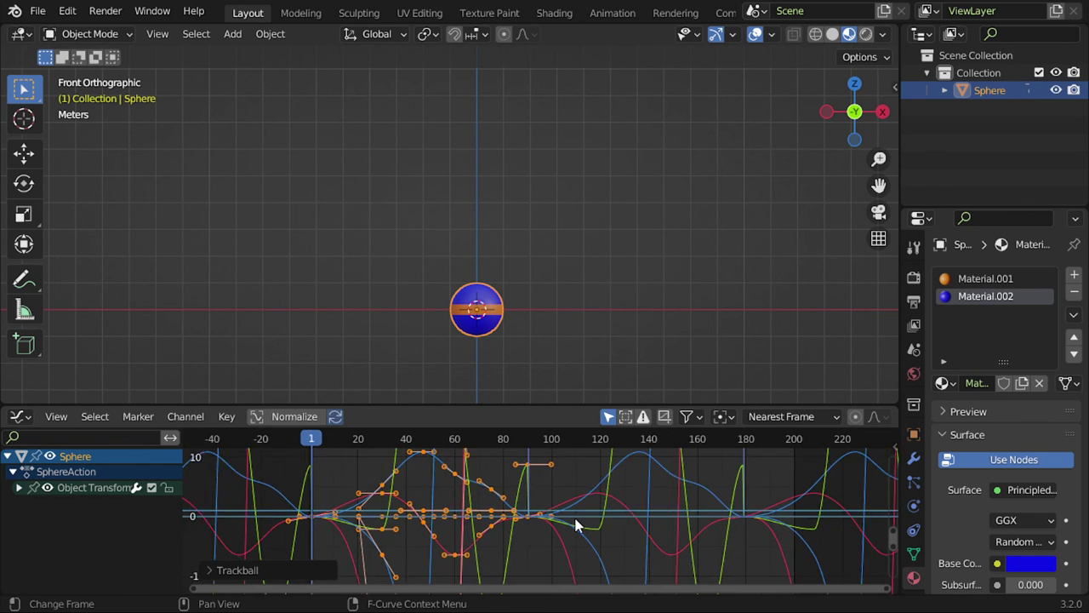
scroll(575, 524, down, 1)
scroll(575, 525, down, 1)
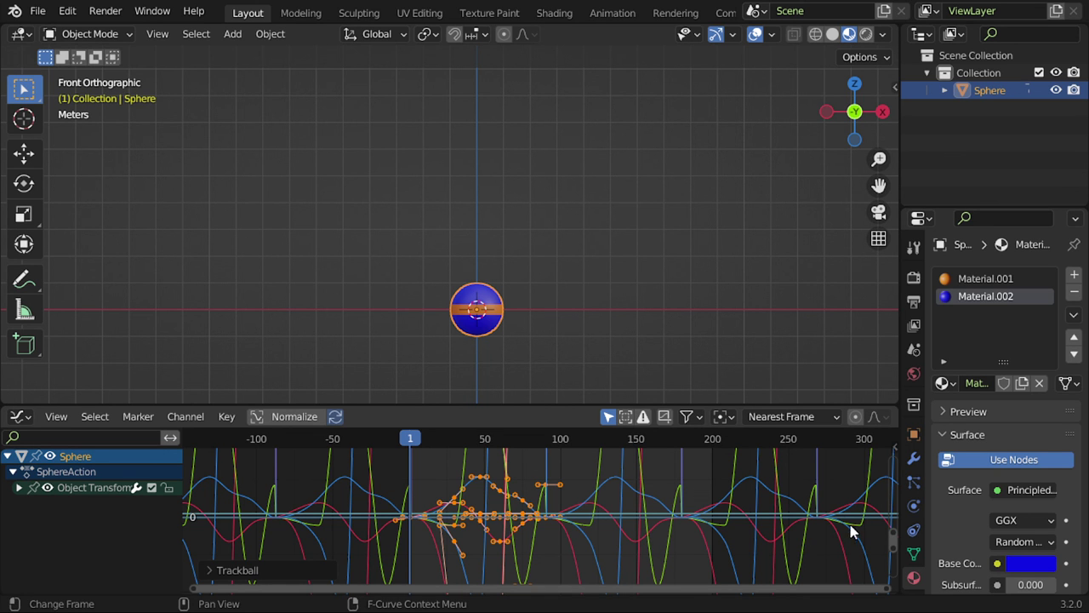
click(20, 416)
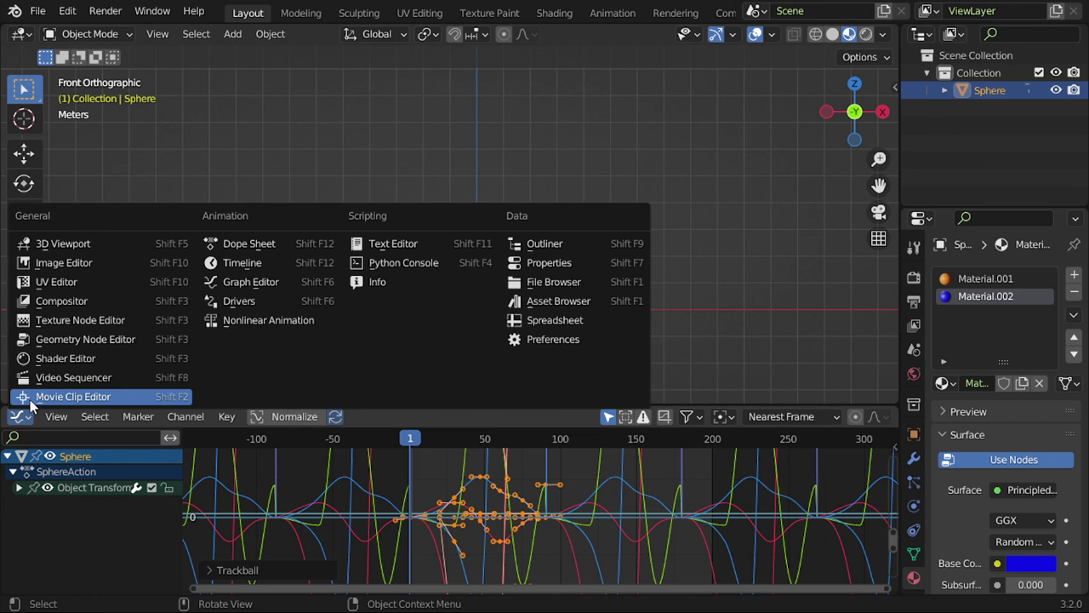
click(43, 394)
click(20, 416)
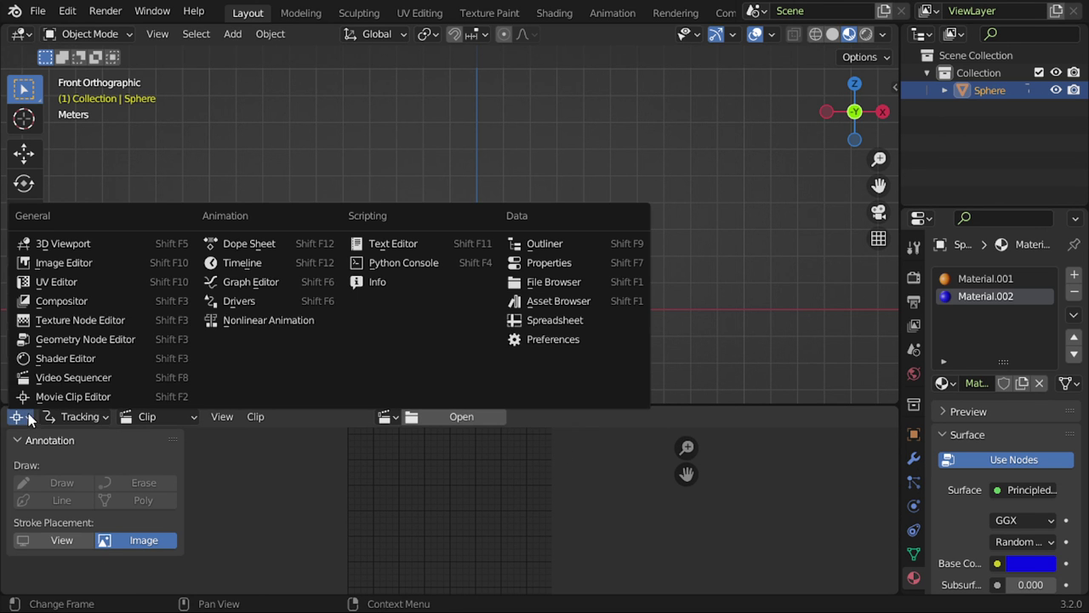
click(236, 270)
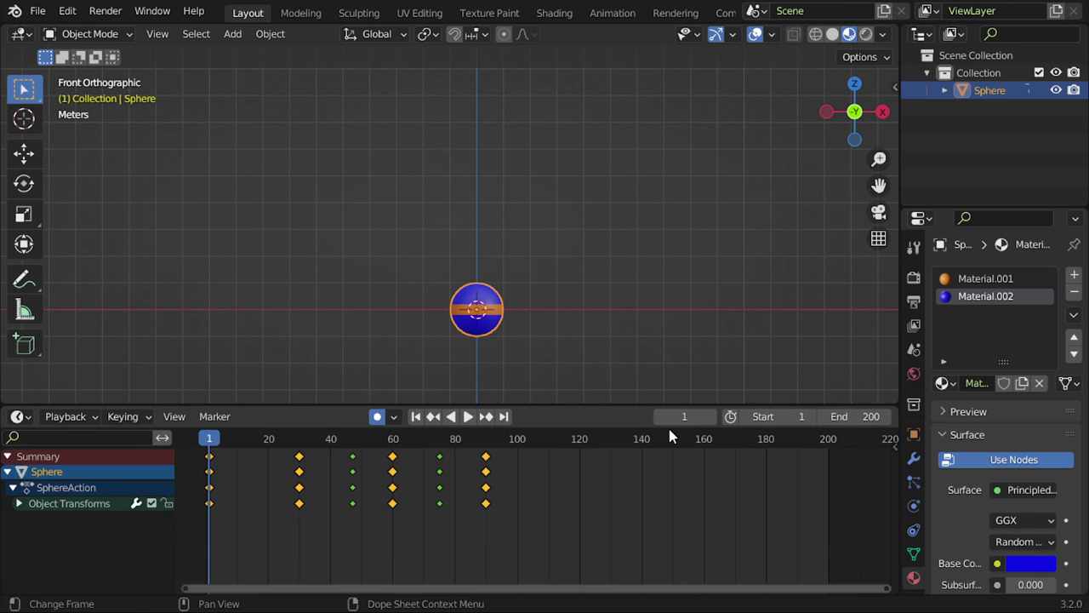
Step: Set the current frame to 90, play in reverse, and stop on frame 21
click(680, 418)
click(688, 417)
text(90)
key(Return)
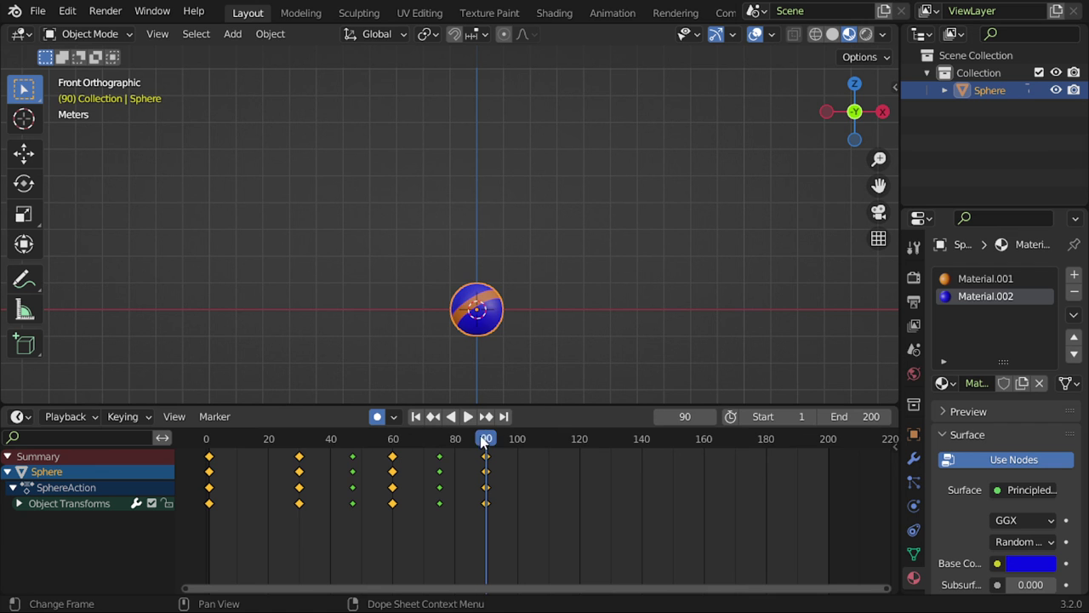
key(shift+ctrl+space)
drag(454, 458, 272, 498)
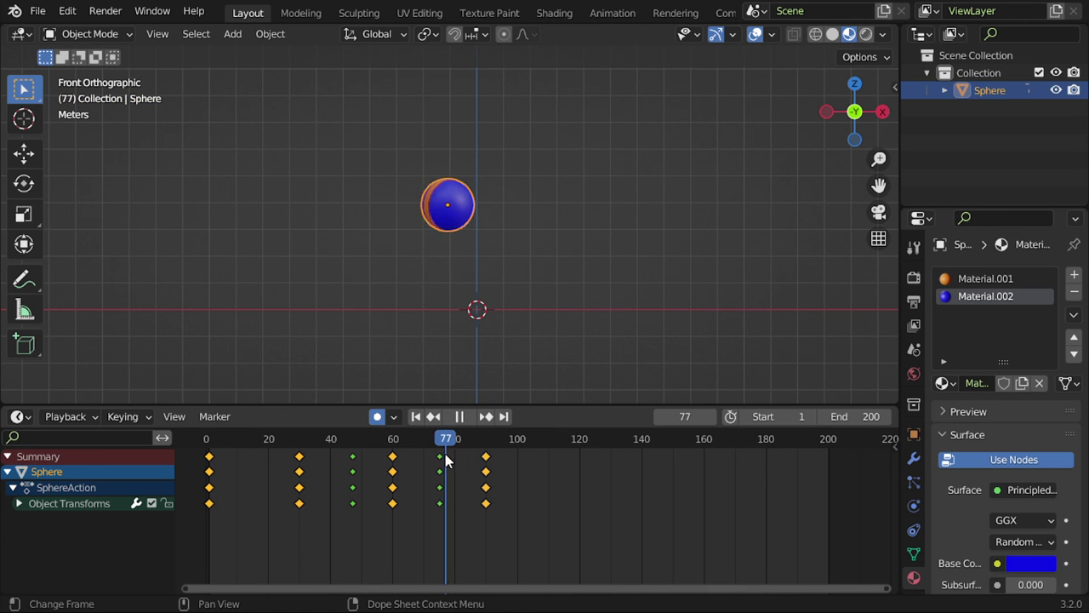
key(space)
Step: Move the sphere far right along X, key its Location & Rotation, and preview the animation
key(g)
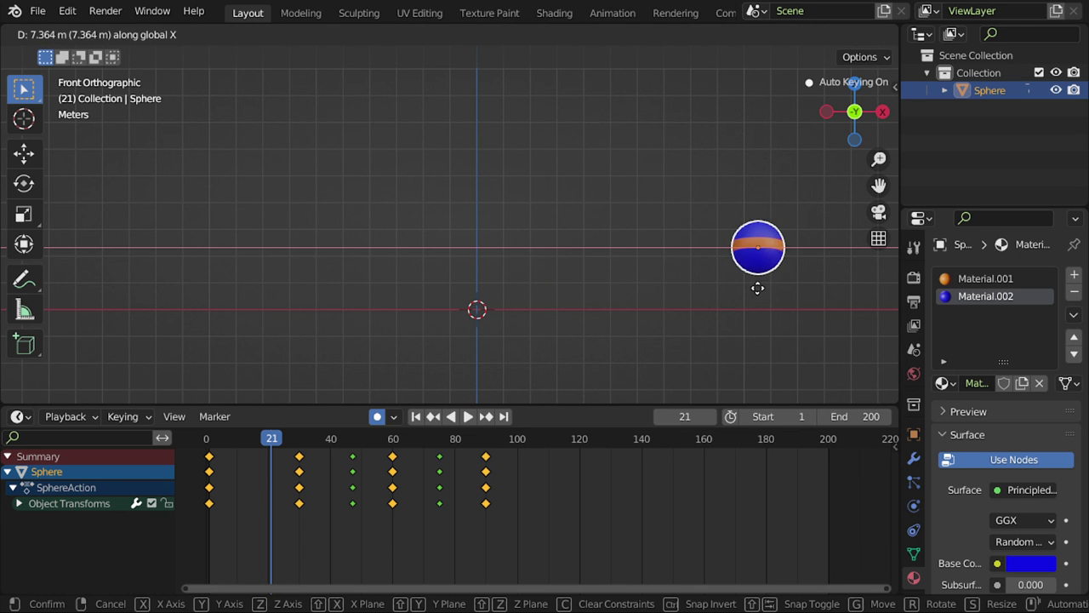
click(766, 294)
key(i)
click(766, 289)
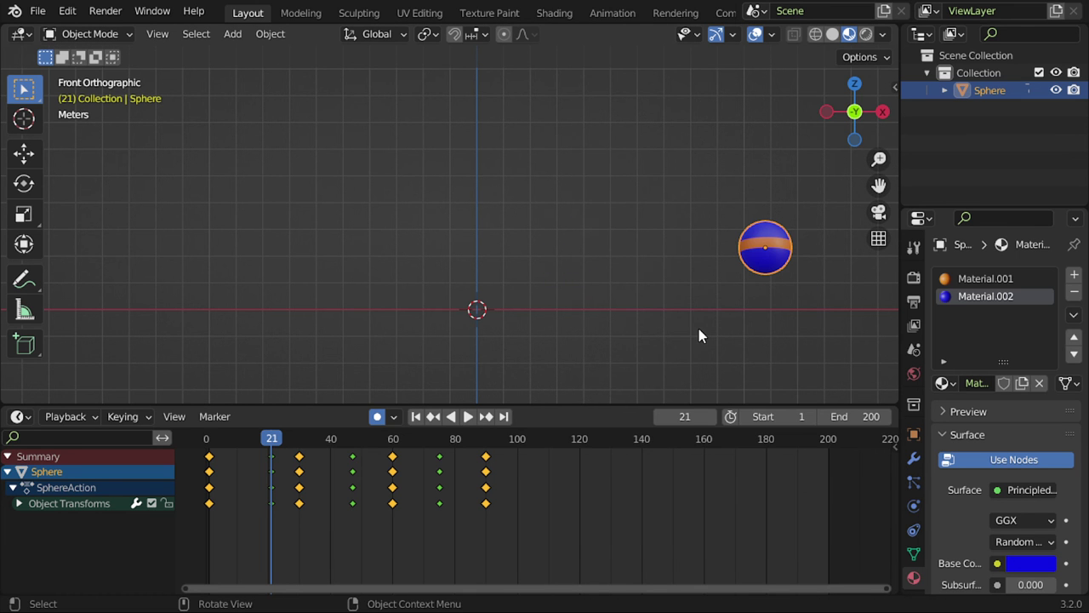
click(468, 416)
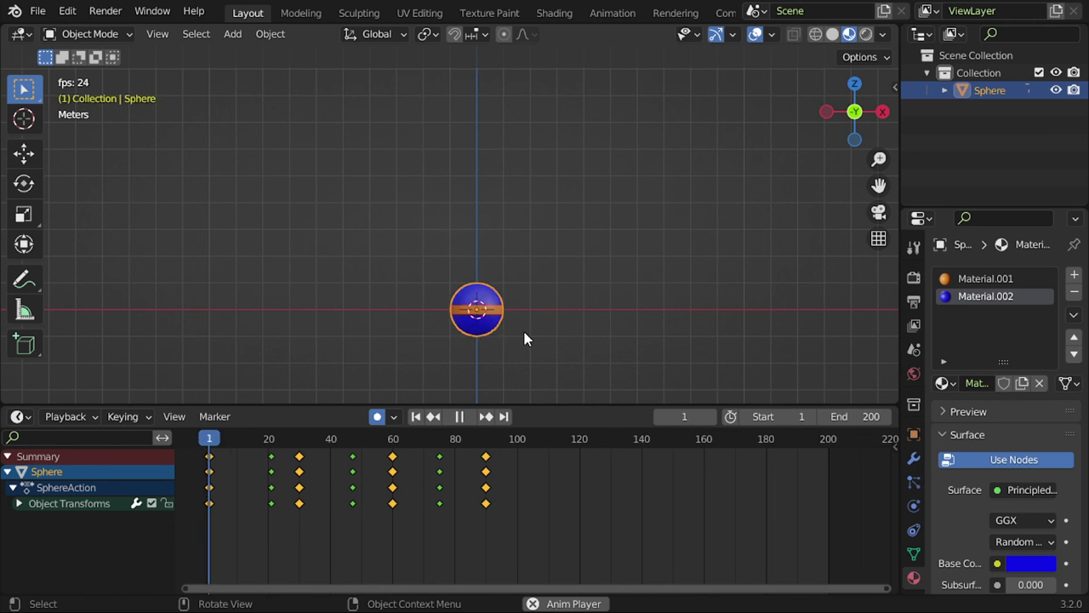
key(Escape)
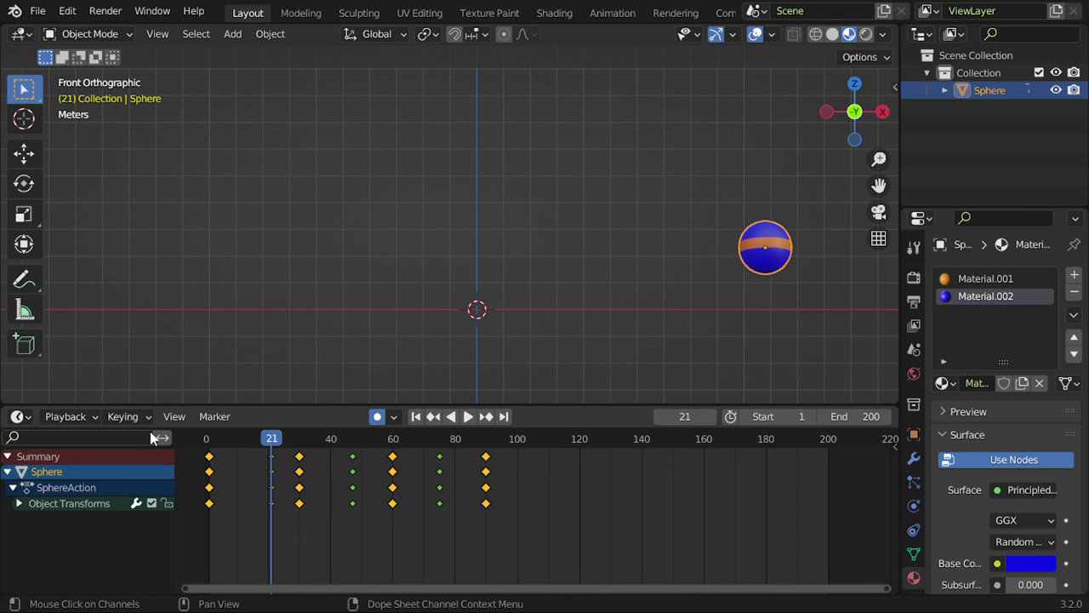
click(117, 417)
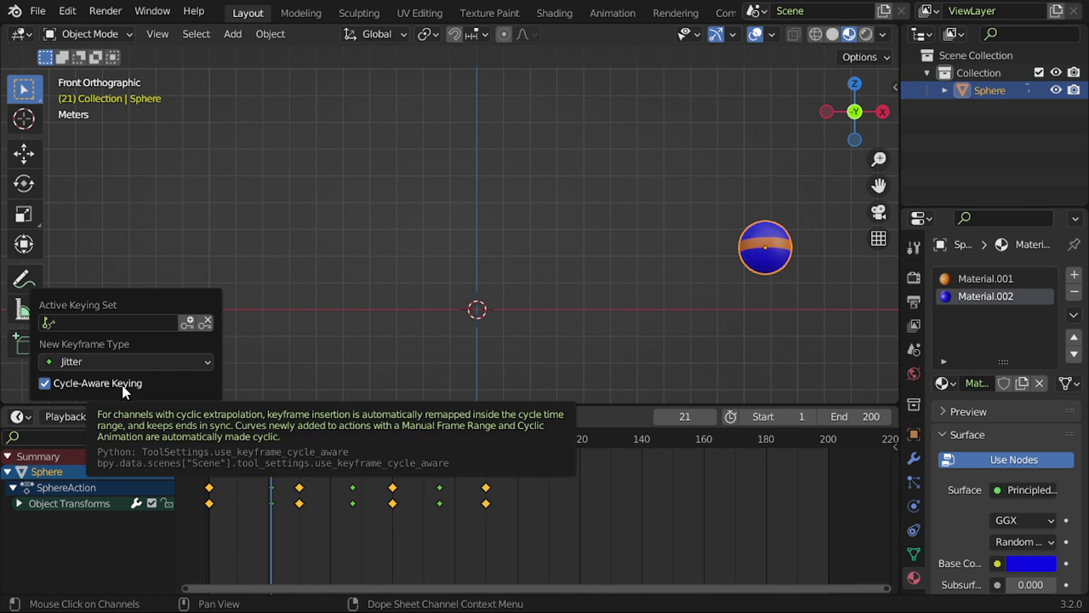
click(67, 416)
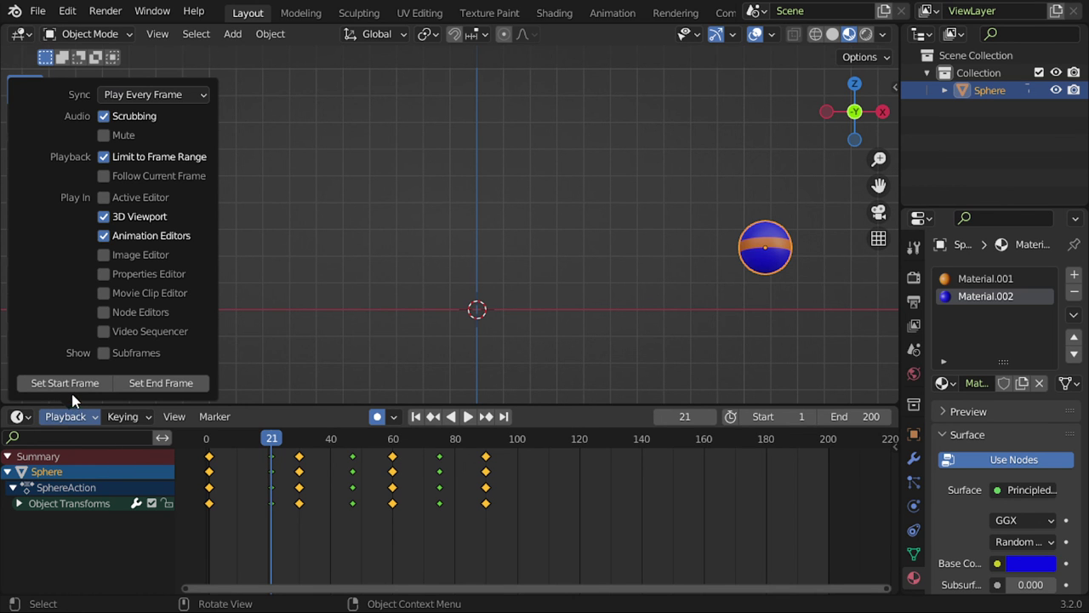